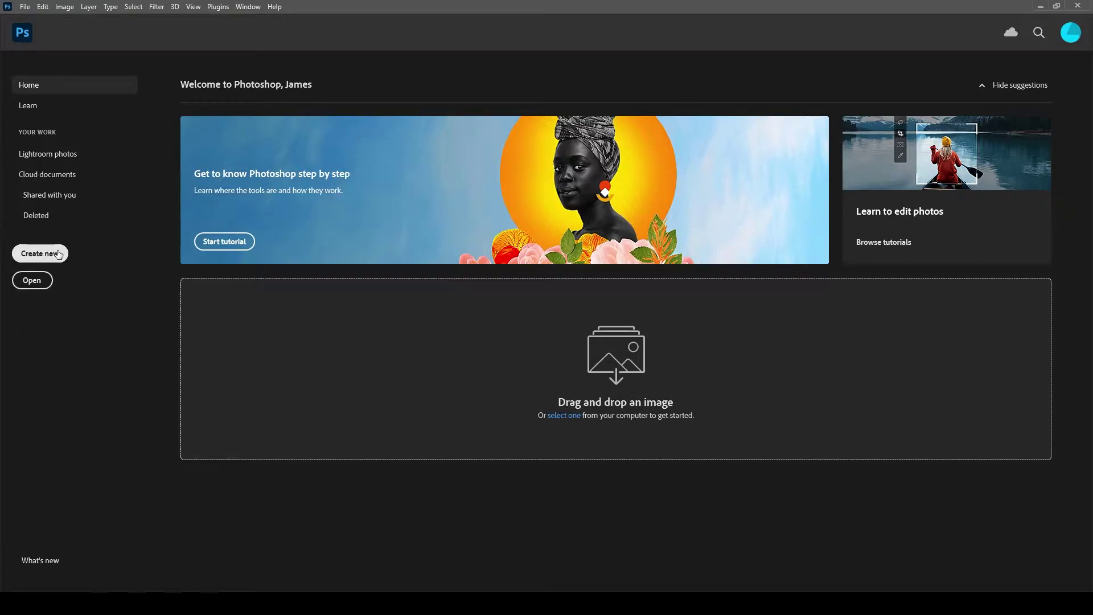
- Create a new 2000 px × 2000 px document with a black background
click(58, 254)
key(Return)
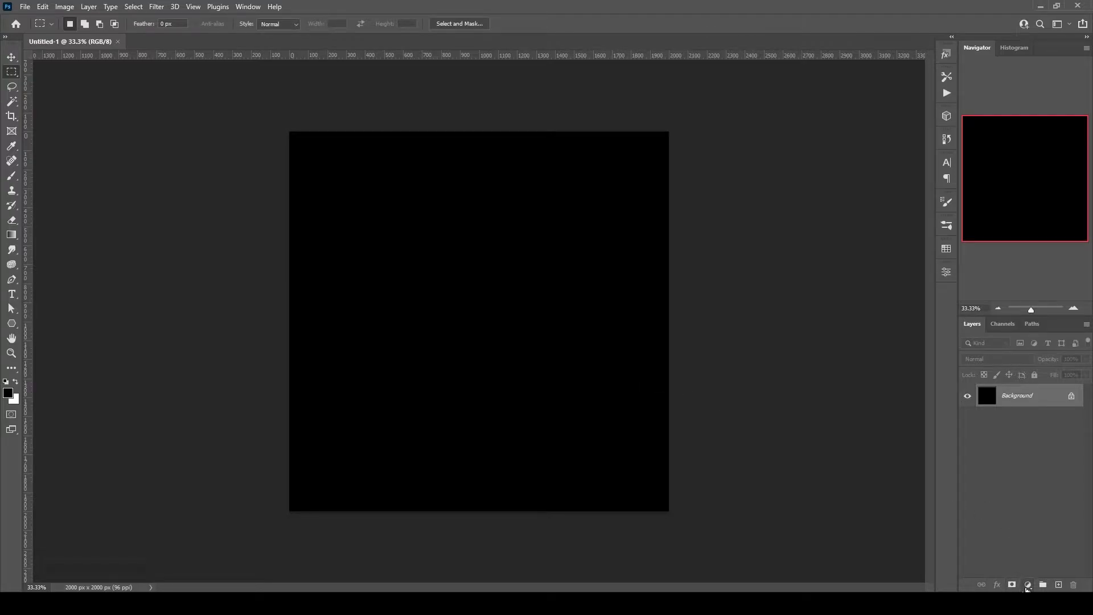
- Add a black-to-white linear gradient fill at 90° and 100% scale, and merge it into the background
click(1028, 585)
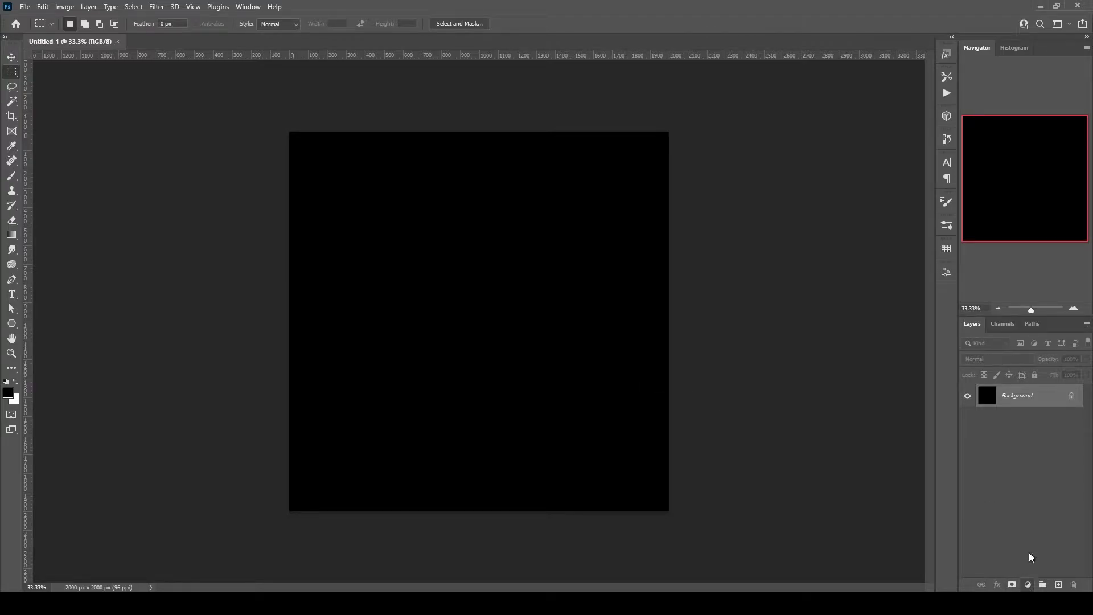
click(1046, 402)
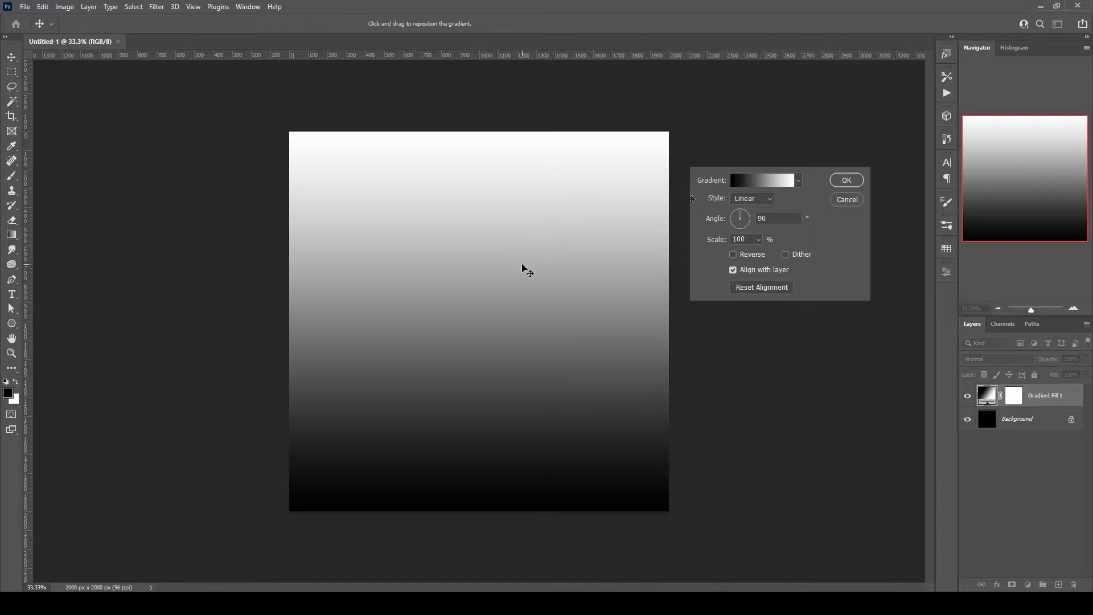
click(847, 180)
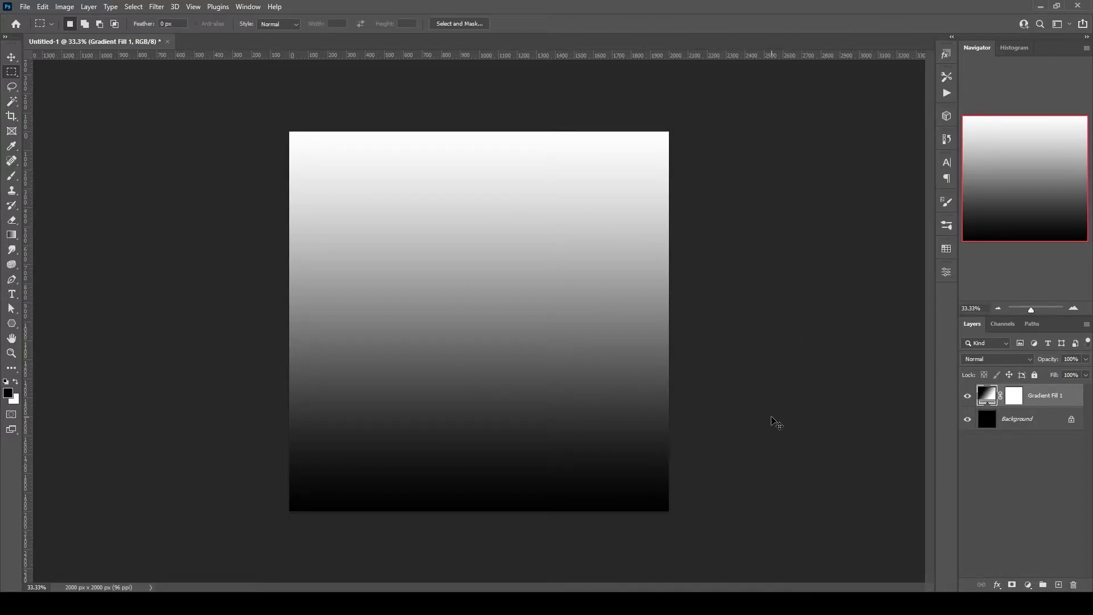
key(ctrl+e)
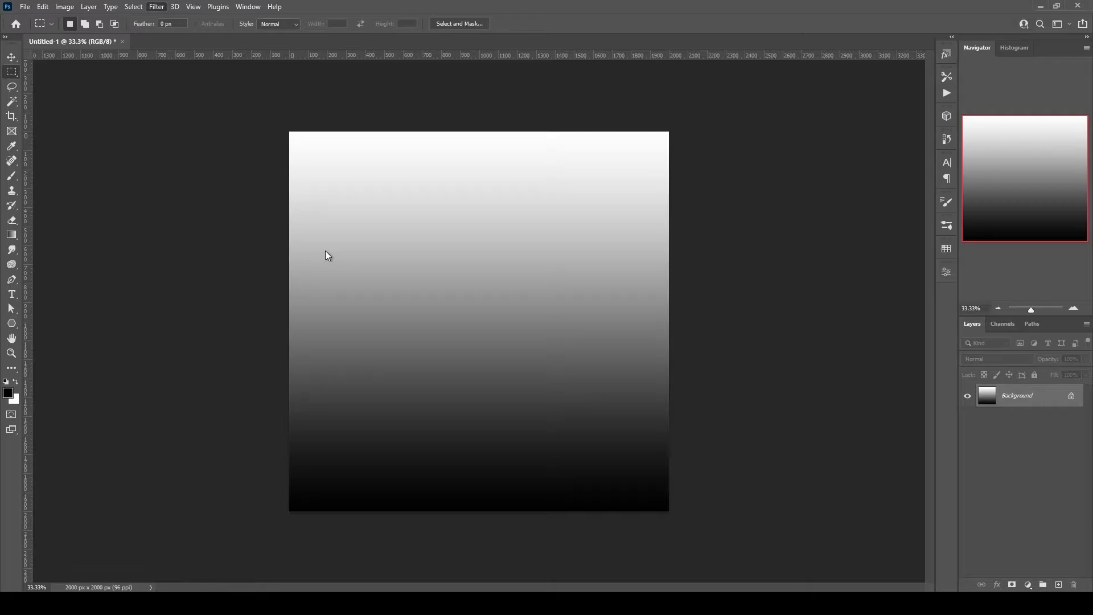
- Apply the Mosaic filter to the gradient with a cell size of 100 square, and reduce the bands to edge lines with Find Edges
key(ctrl+alt+f)
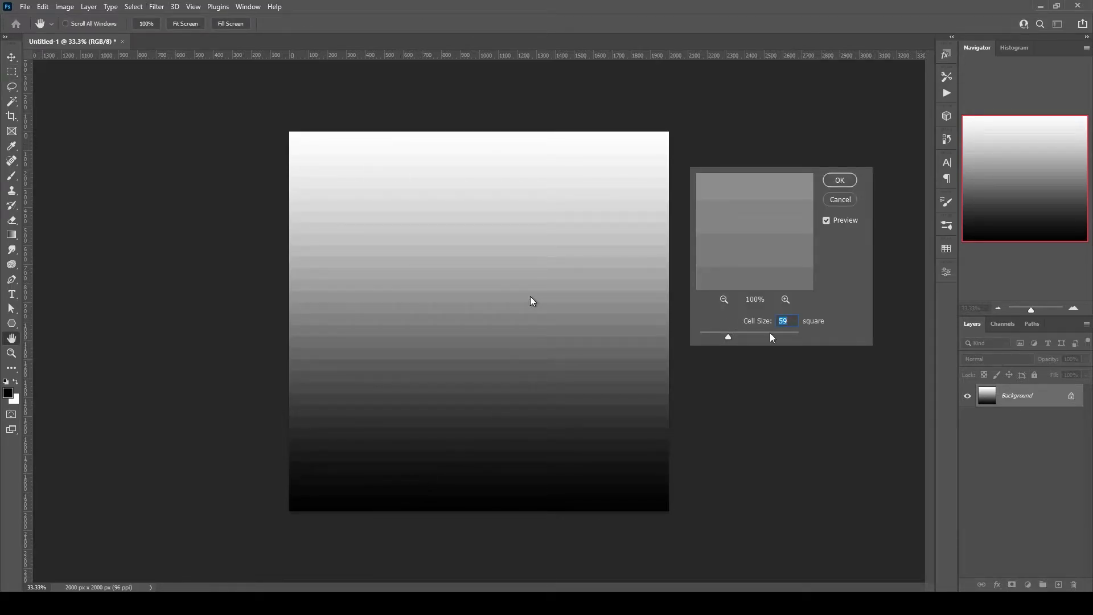
mouse_move(727, 337)
mouse_down()
mouse_move(715, 340)
mouse_move(762, 340)
mouse_move(716, 339)
mouse_move(737, 340)
mouse_up()
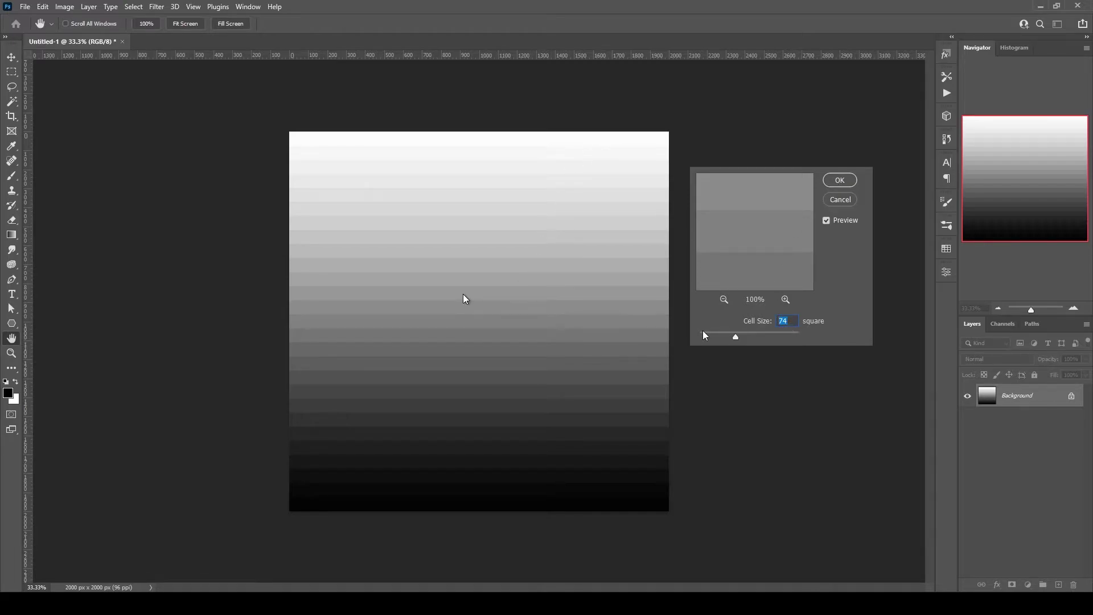
text(100)
key(Return)
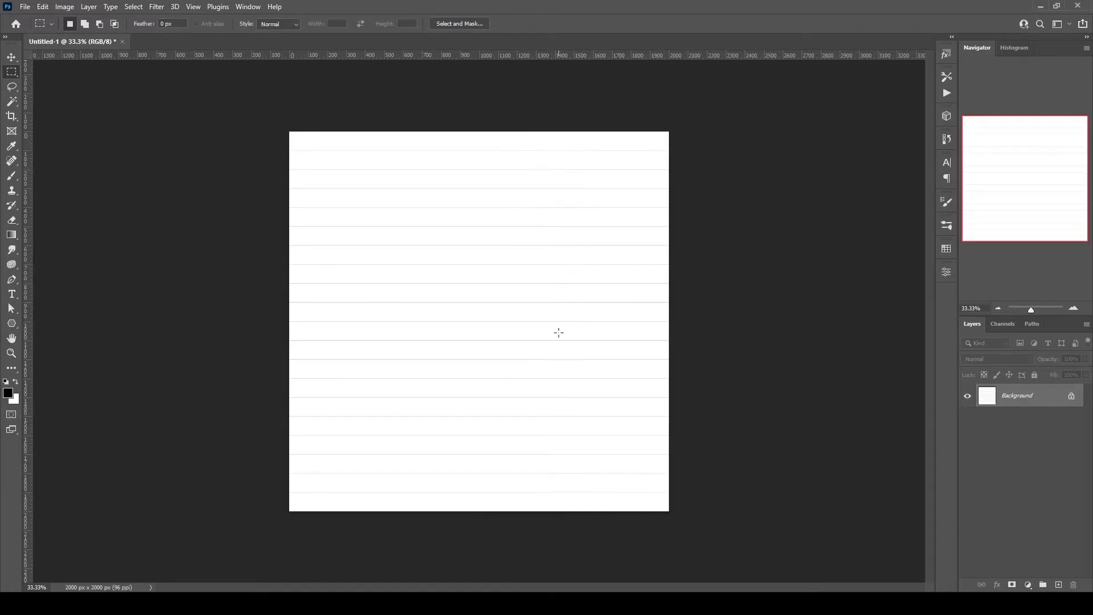
- Add a Threshold adjustment layer at level 255 to turn the faint horizontal lines solid black
click(1075, 309)
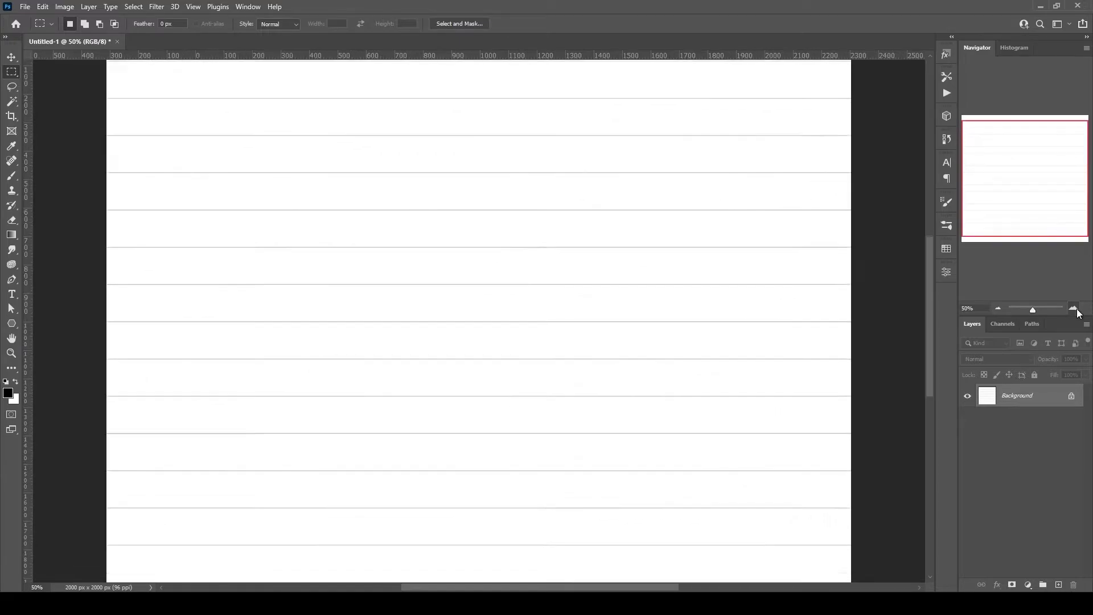
drag(1037, 237, 453, 141)
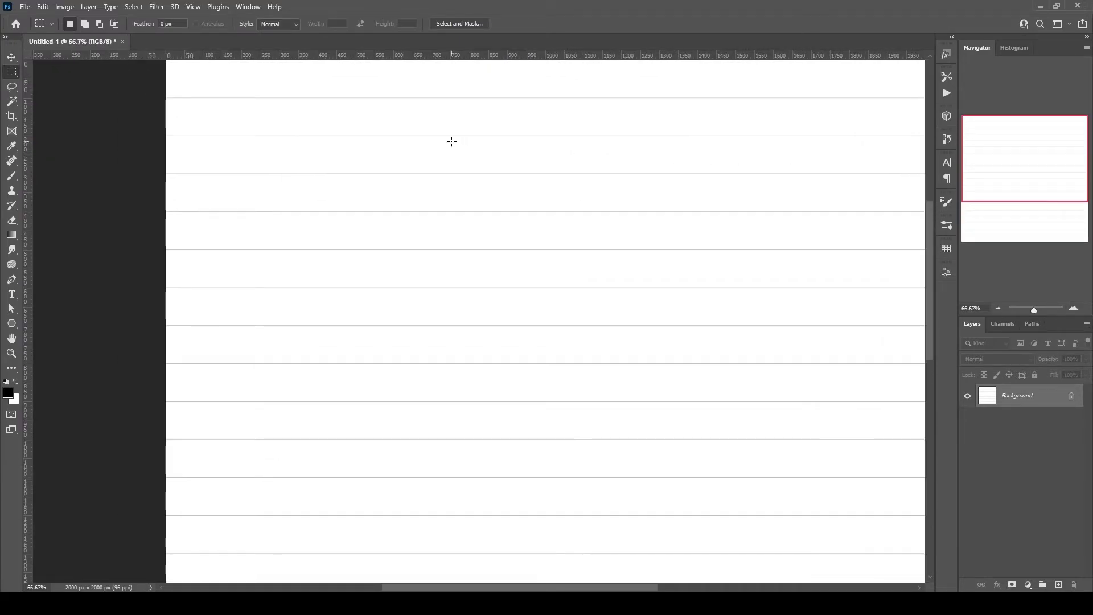
drag(474, 88, 510, 159)
drag(522, 229, 545, 390)
click(603, 165)
drag(551, 83, 501, 110)
click(499, 331)
click(1029, 584)
click(904, 441)
drag(851, 369, 923, 384)
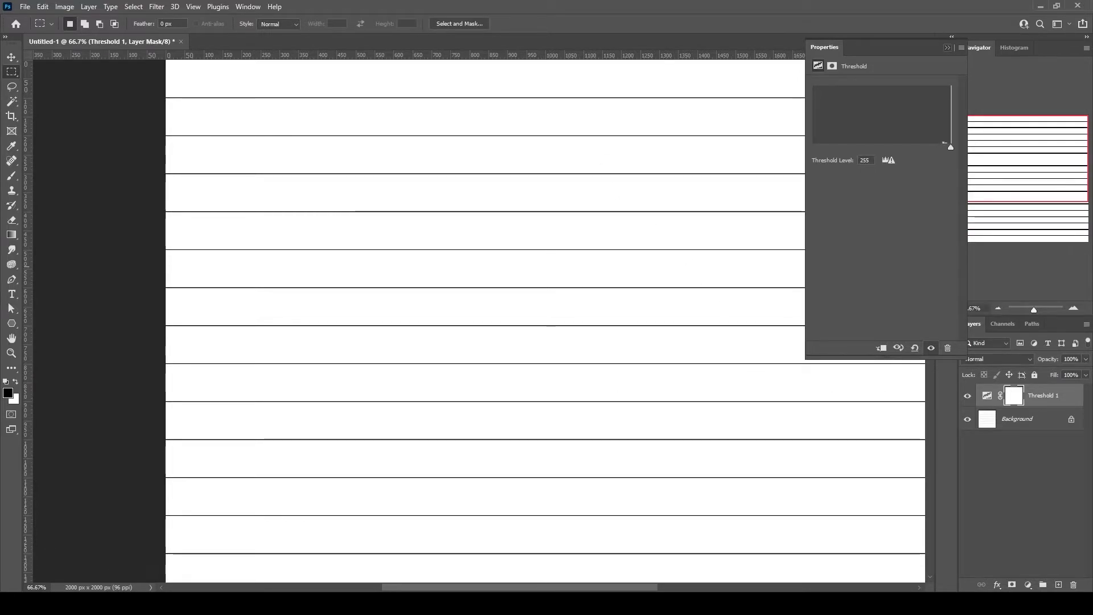
click(948, 47)
- Merge the Threshold adjustment layer down into the background
click(998, 308)
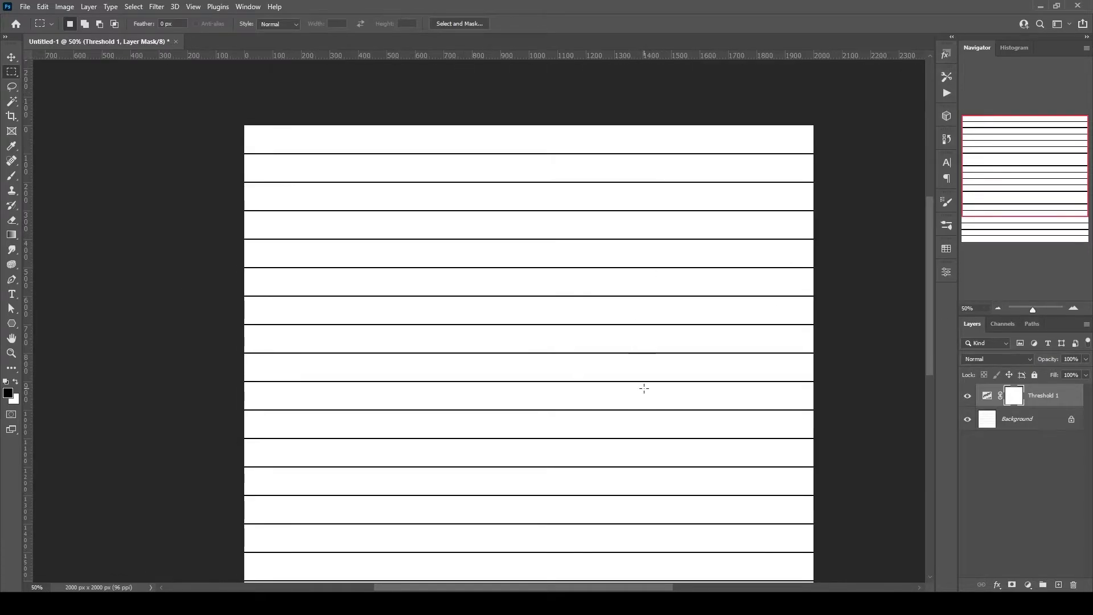
drag(654, 429, 635, 360)
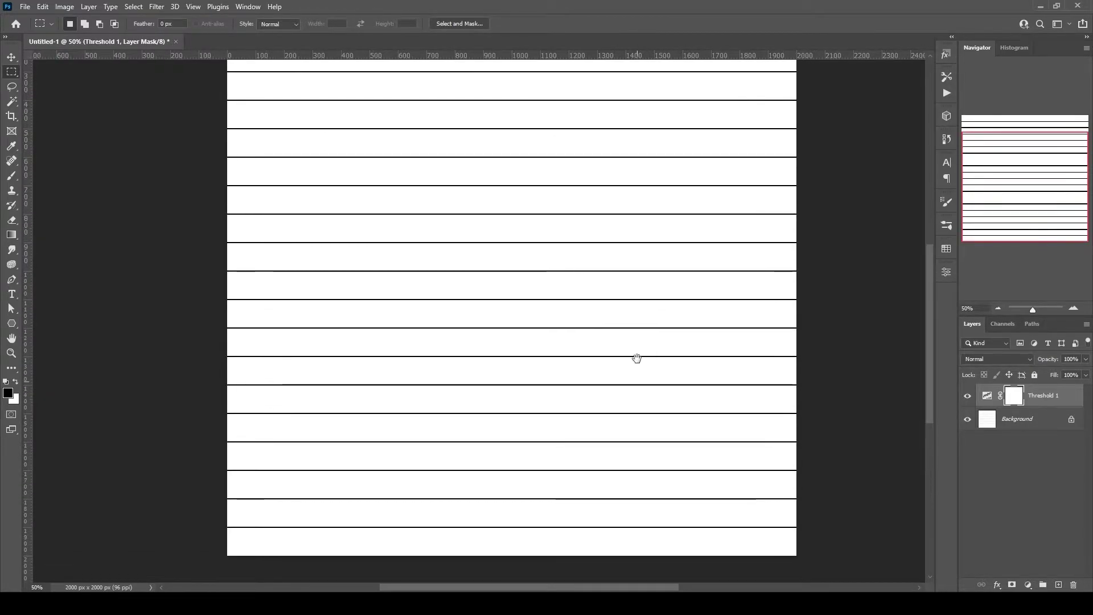
click(1074, 309)
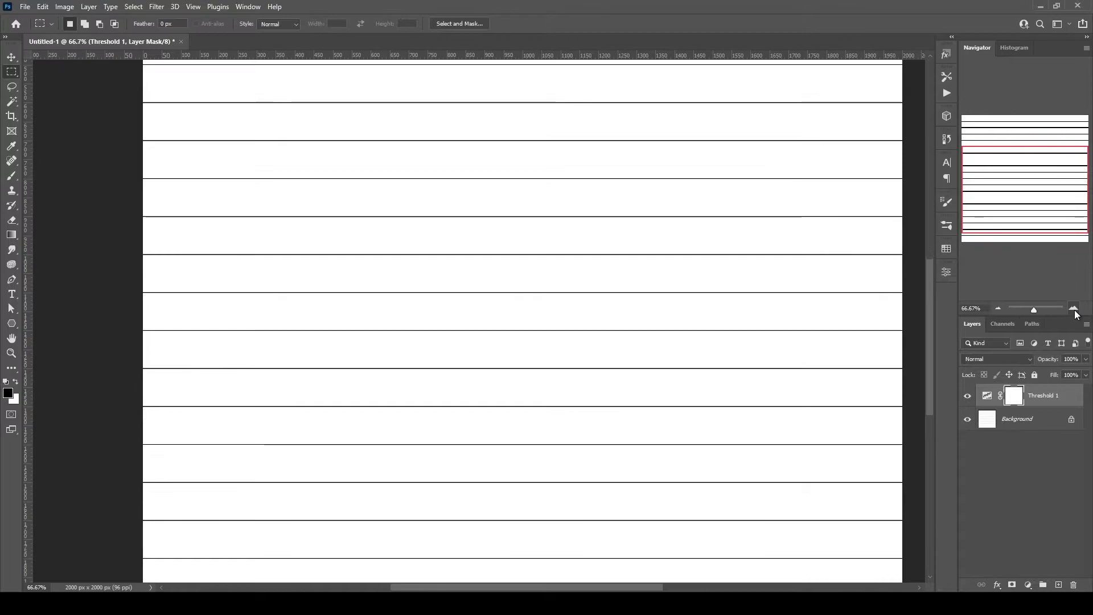
click(1074, 308)
drag(1006, 206, 1015, 152)
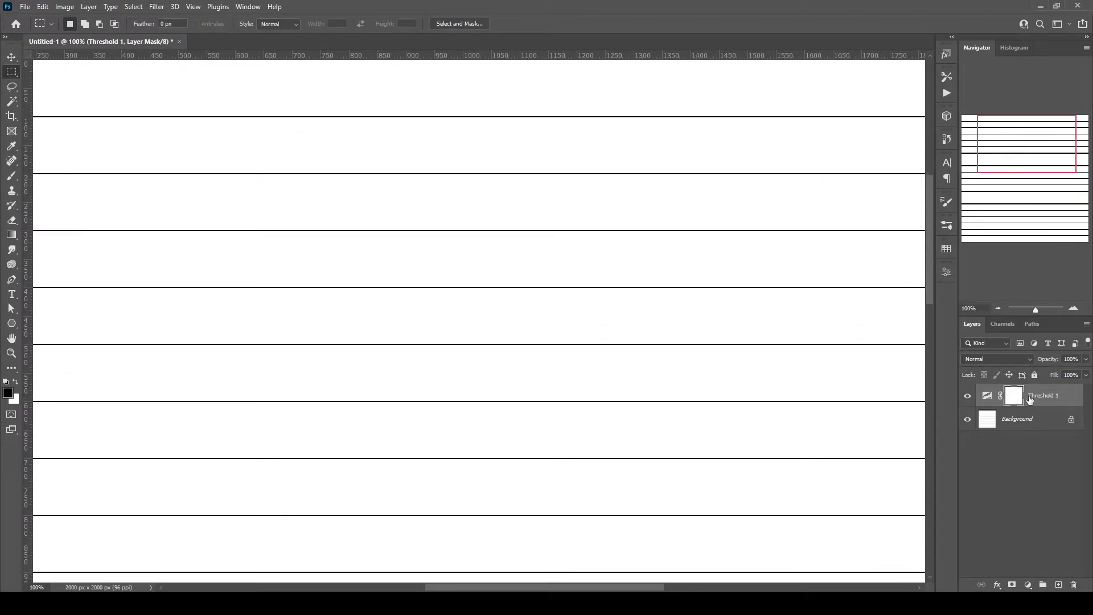
key(Delete)
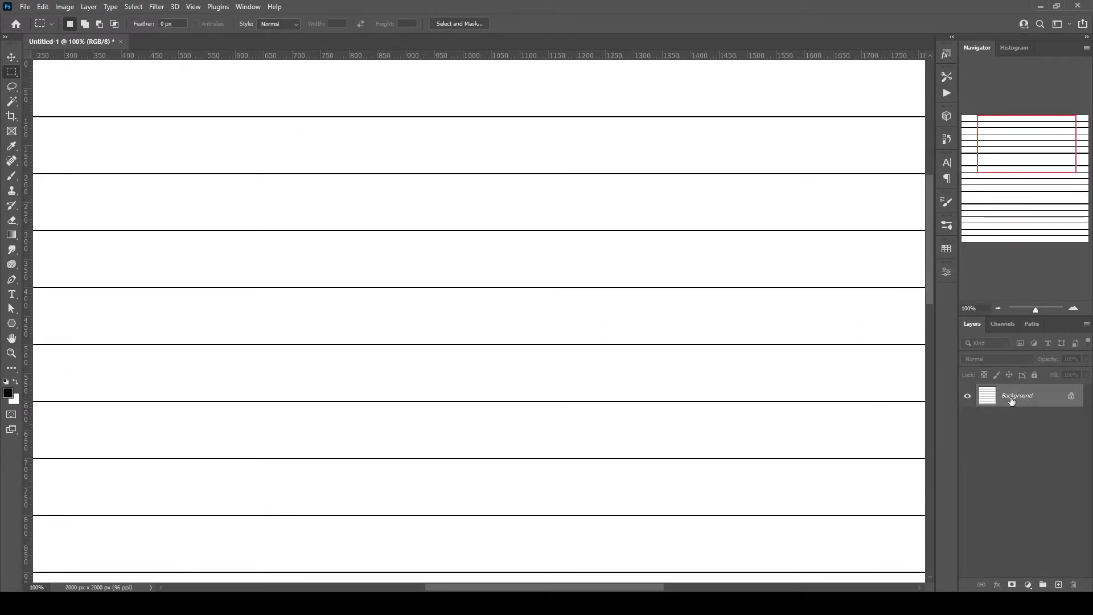
- Duplicate the background layer with the horizontal lines
key(alt+l)
key(d)
key(Return)
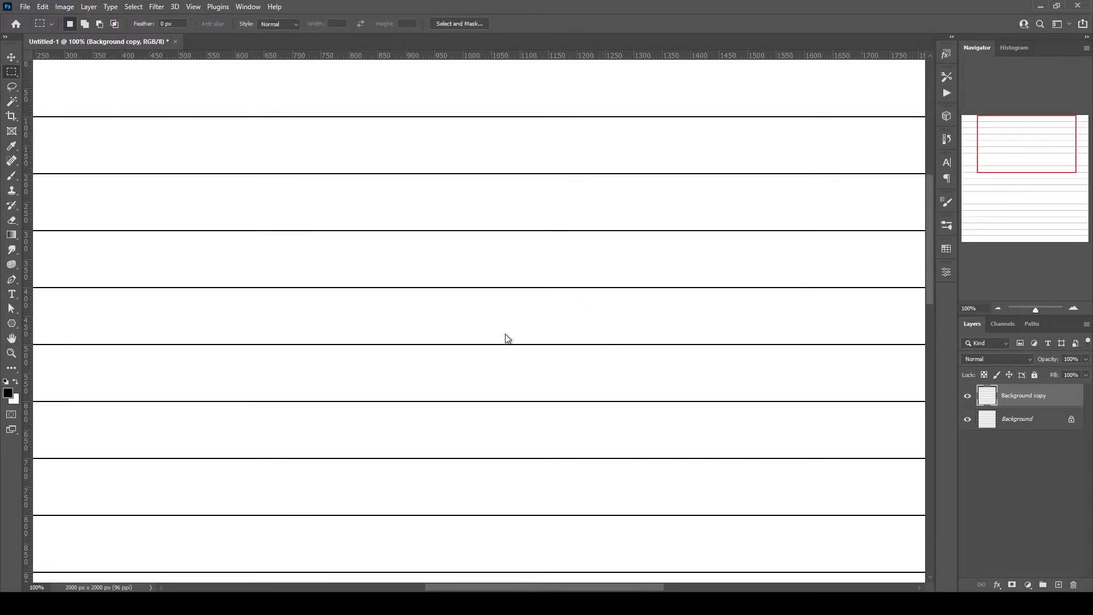
- Rotate the duplicated layer by 90° so its lines run vertically
key(ctrl+t)
scroll(638, 298, down, 3)
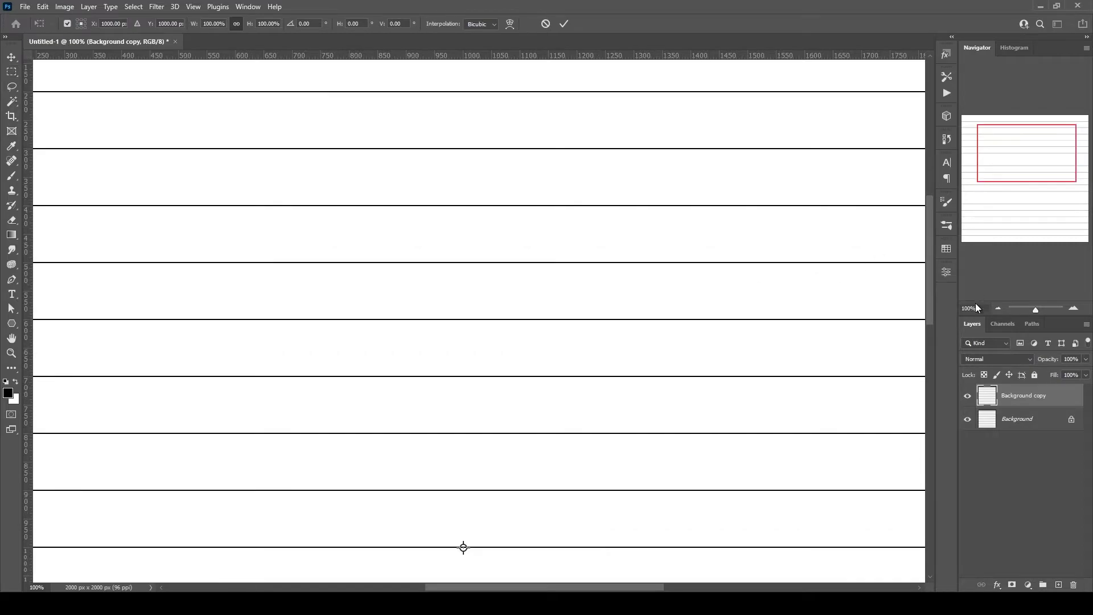
click(999, 309)
click(999, 309)
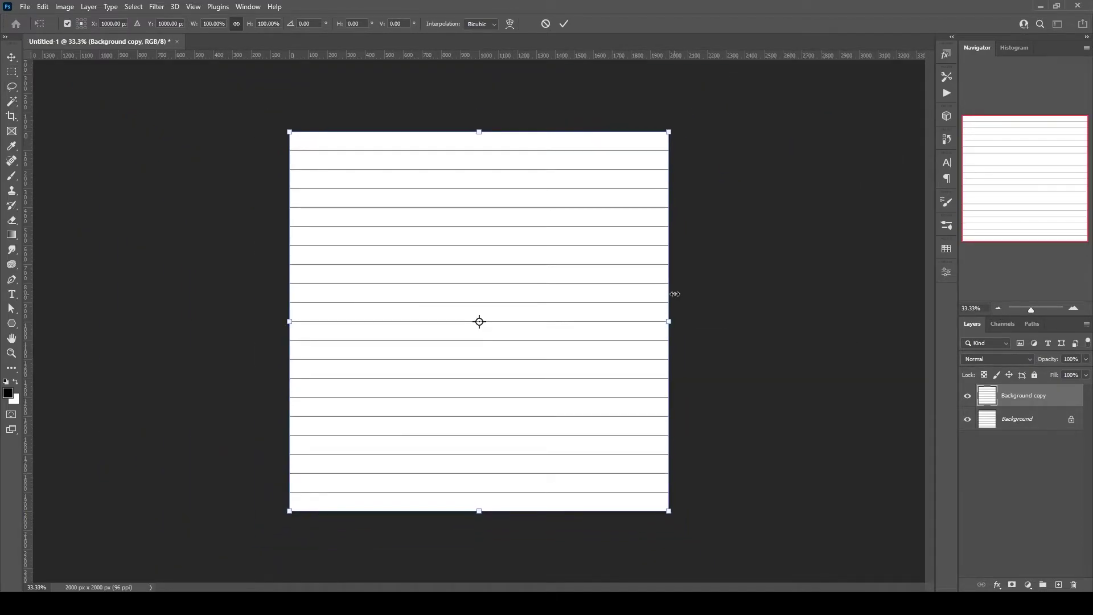
drag(685, 289, 489, 491)
key(m)
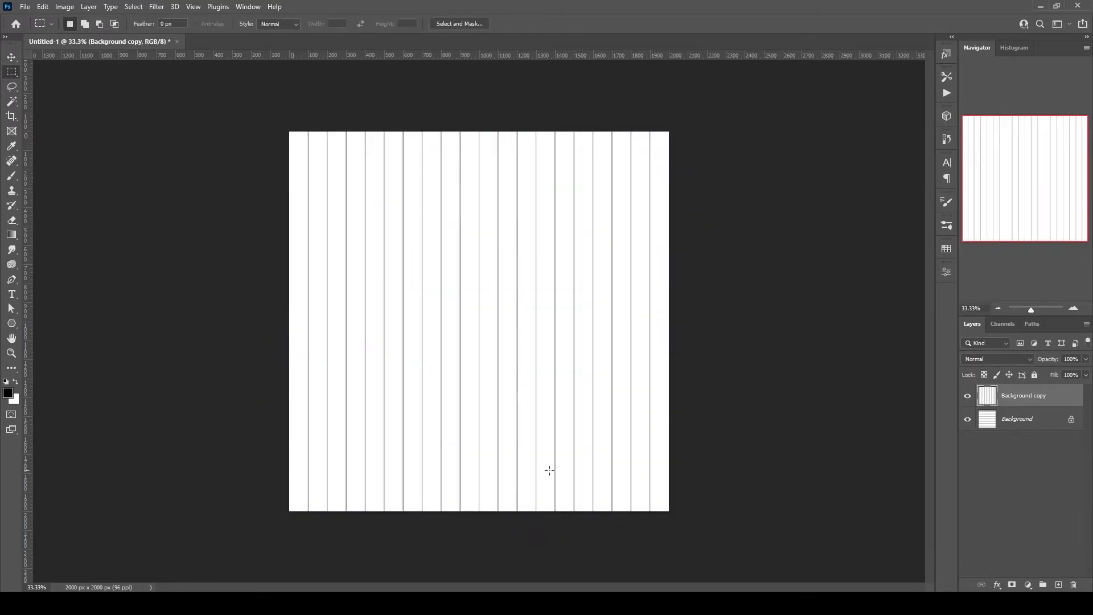
- Try the Lighten and Darken blend modes on the vertical-line layer to compare a dot pattern with a grid
click(1074, 309)
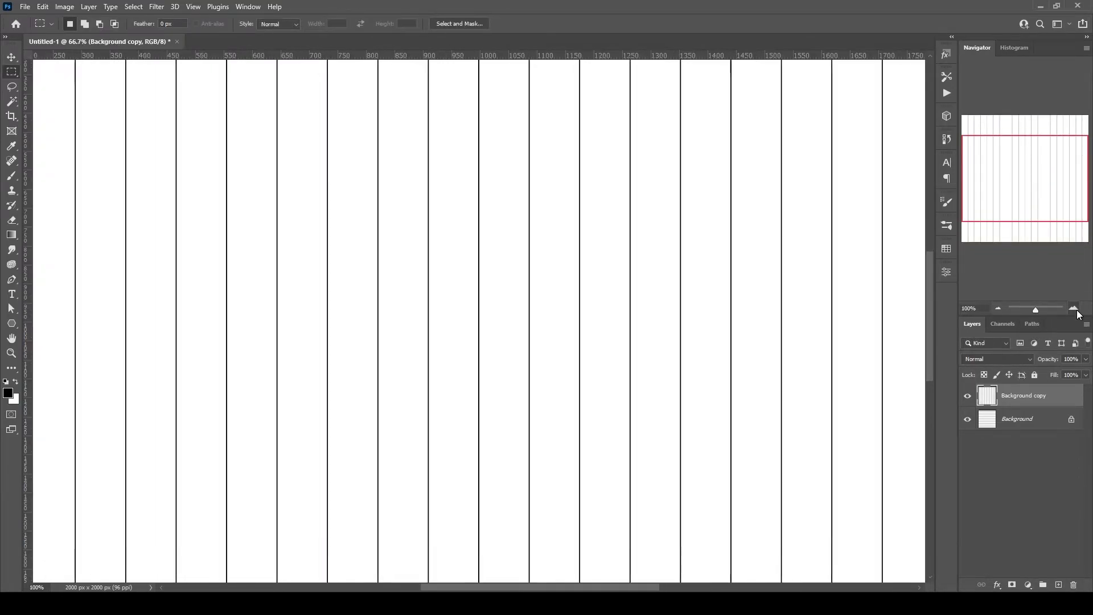
scroll(990, 358, down, 8)
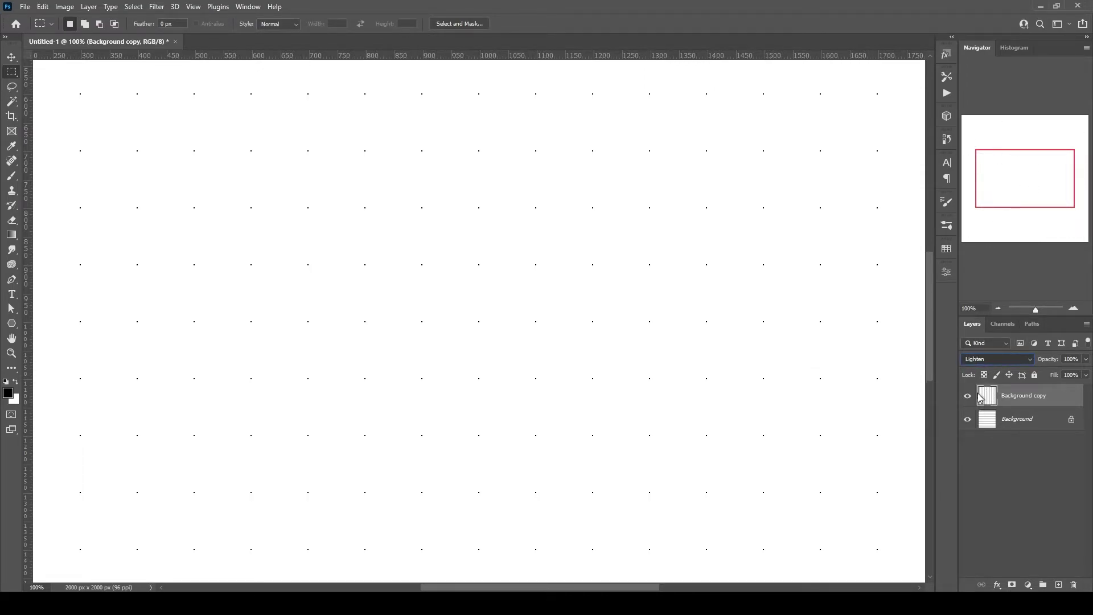
scroll(975, 356, up, 5)
key(Up)
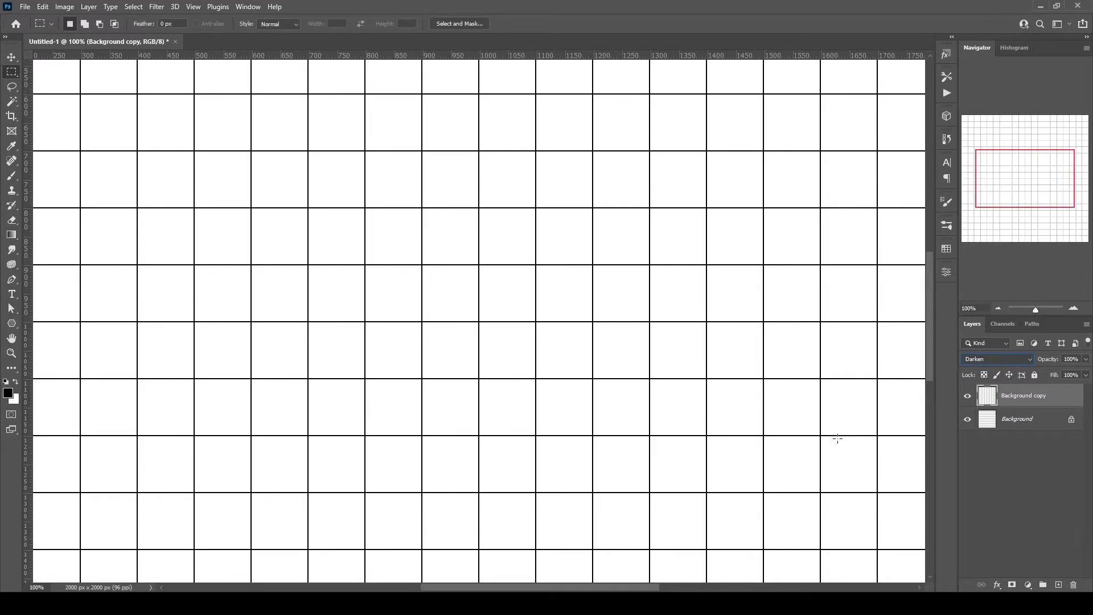
scroll(979, 357, down, 5)
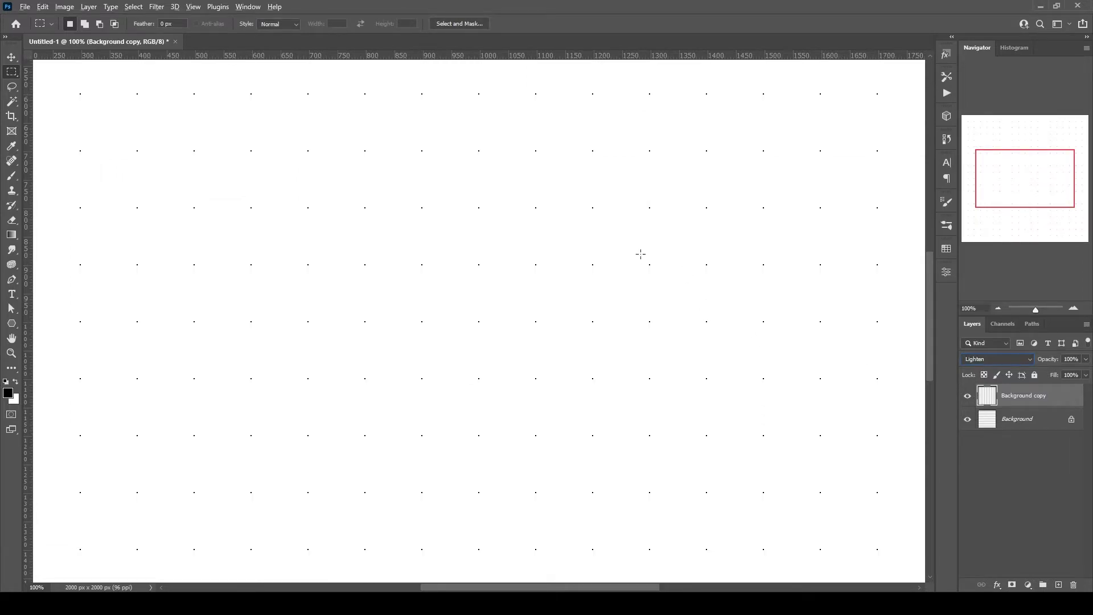
drag(663, 249, 618, 293)
click(292, 300)
- Set the vertical-line layer's blend mode to Darken and merge it down into the background as a grid
scroll(990, 360, up, 5)
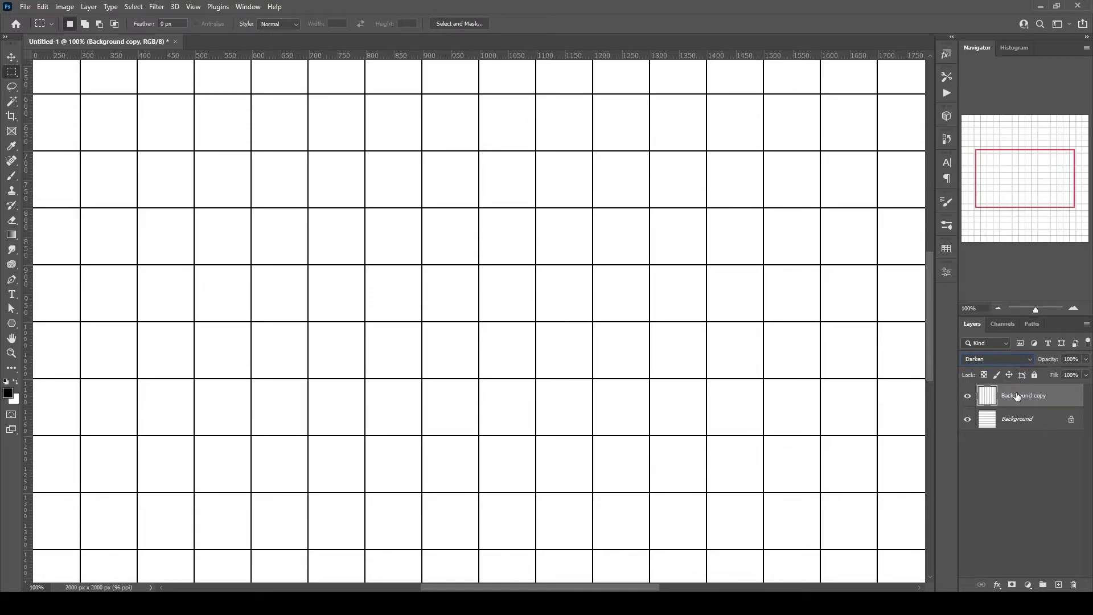
key(Delete)
scroll(722, 290, down, 3)
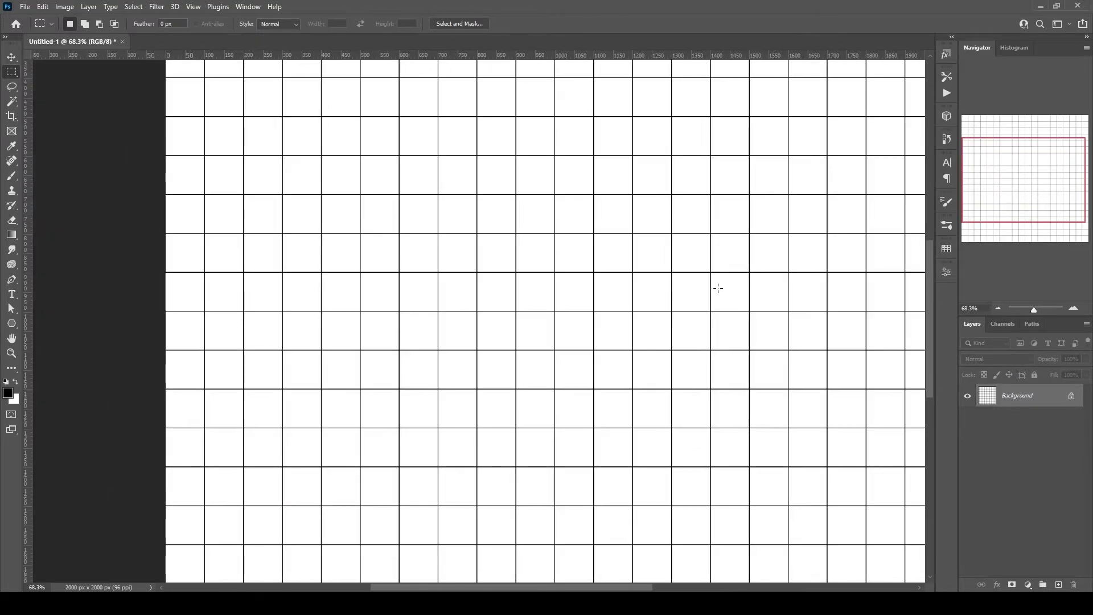
scroll(718, 288, up, 2)
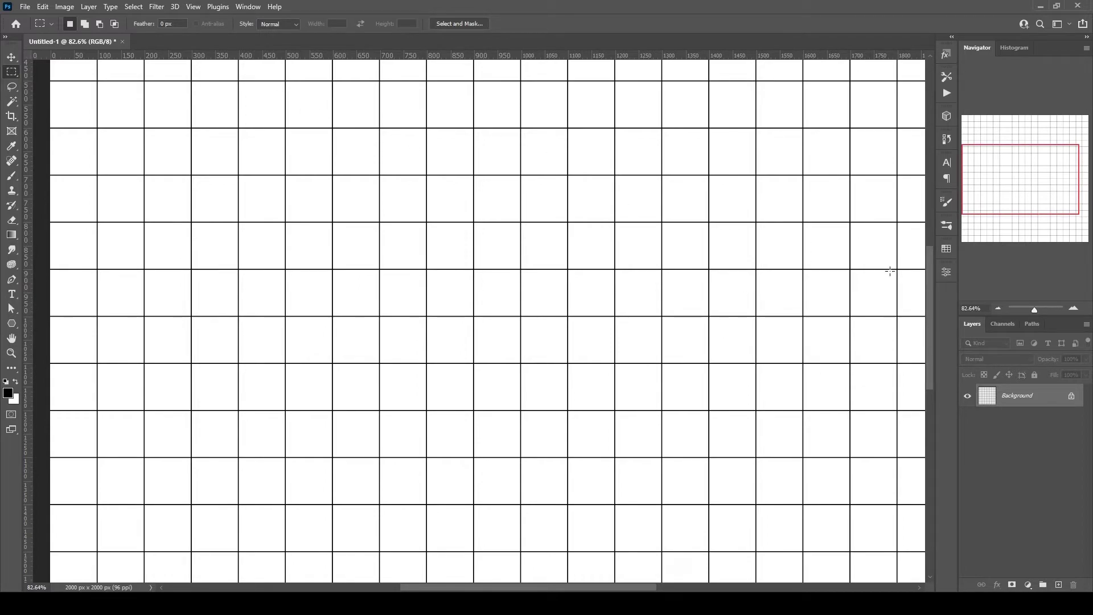
- Add a gradient fill layer above the grid, using the black-to-white gradient with Linear style and a 90° angle
click(1030, 403)
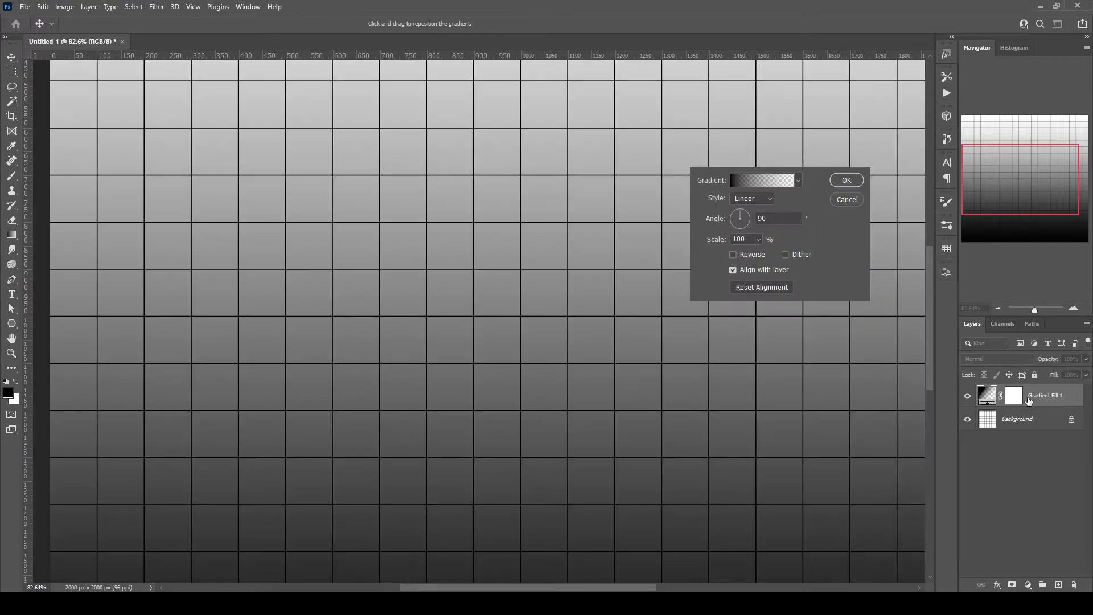
key(i)
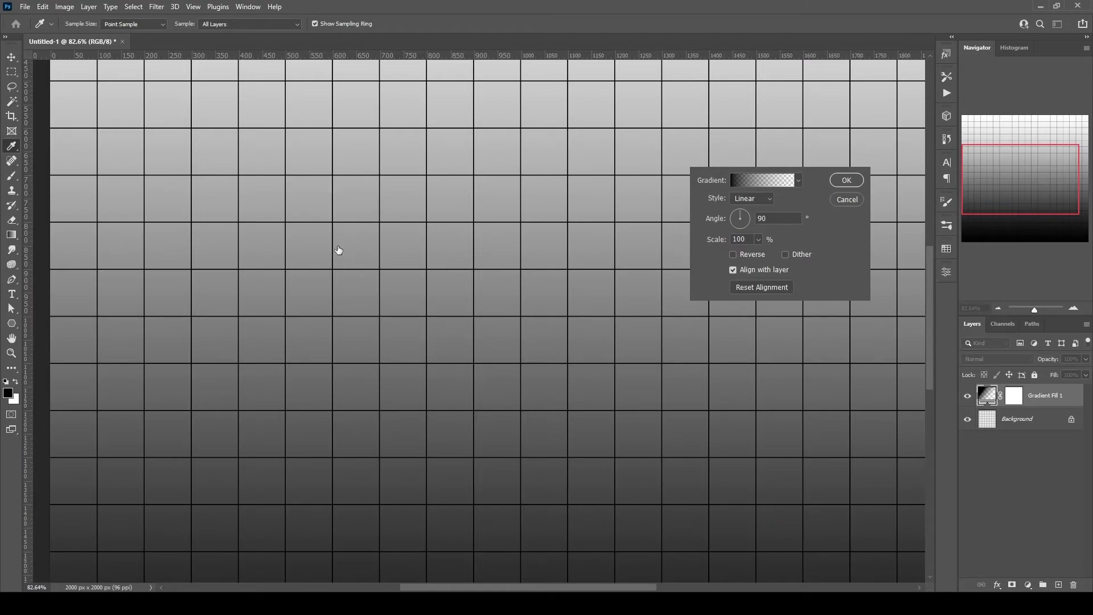
key(ctrl+apostrophe)
key(m)
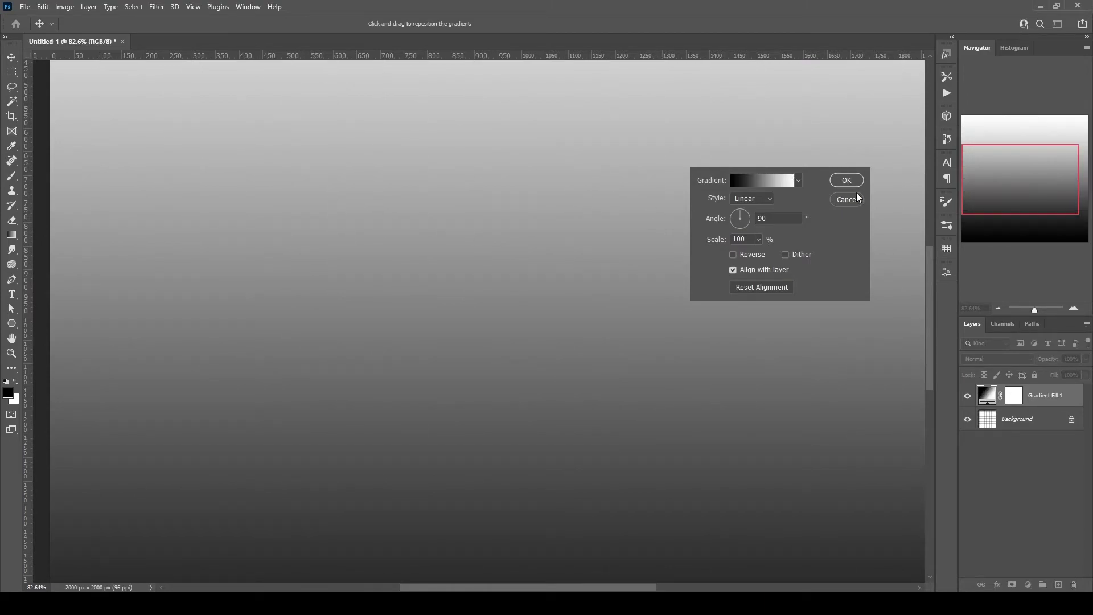
click(847, 181)
- Stamp the visible gradient into a new pixel layer and delete the original gradient fill layer
click(998, 308)
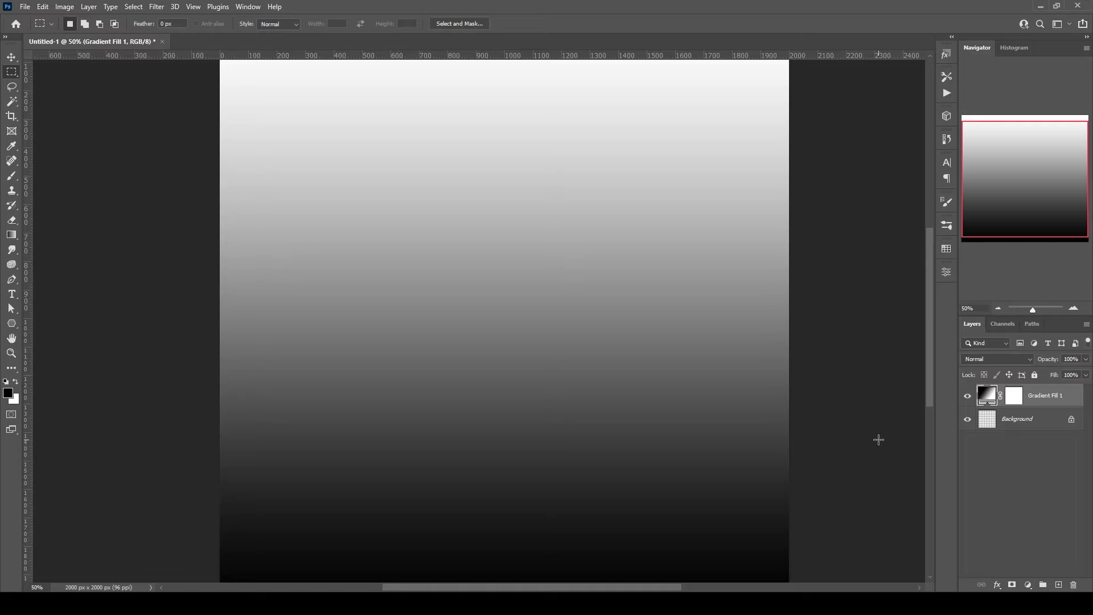
key(ctrl+shift+alt+e)
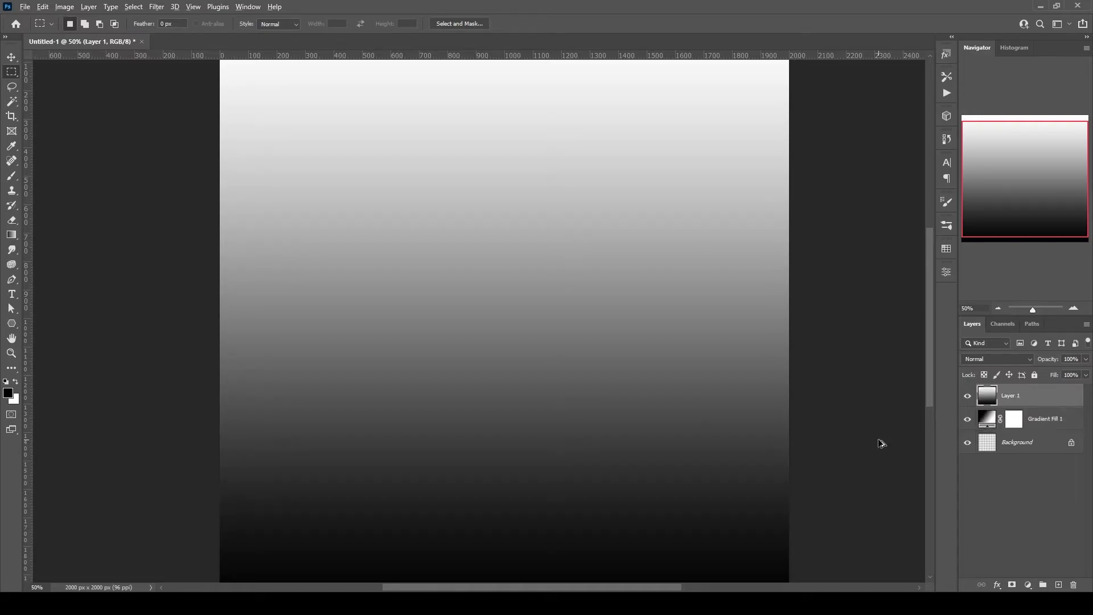
click(1032, 419)
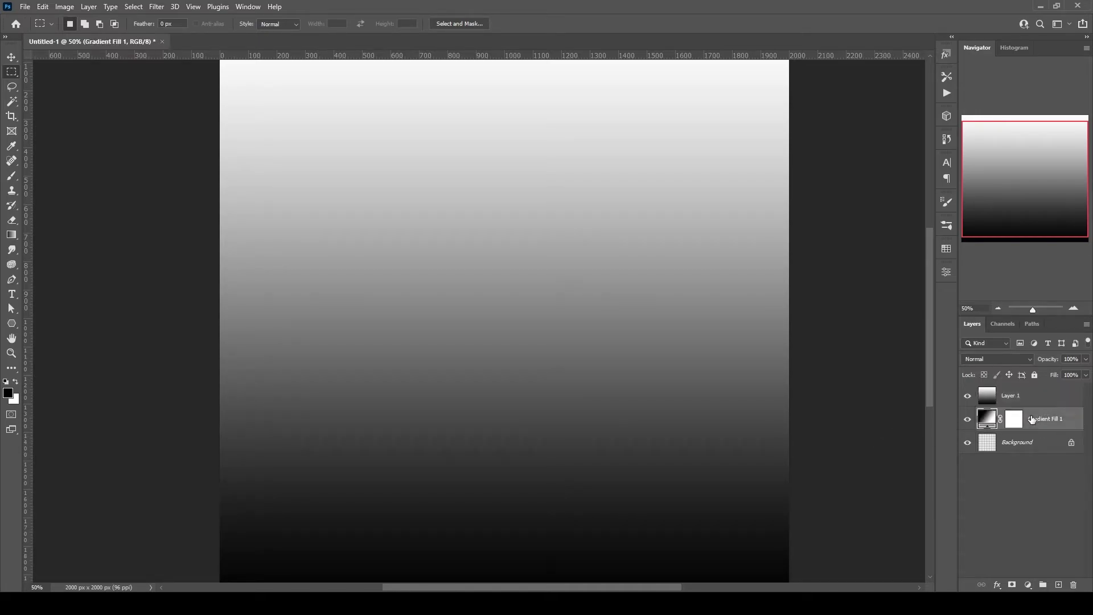
key(Delete)
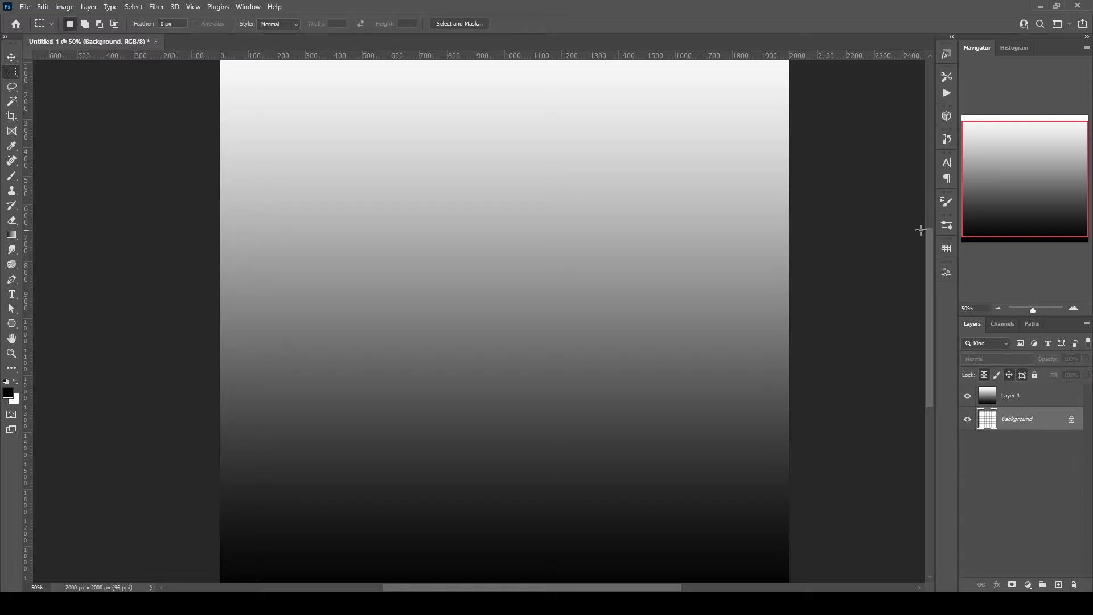
- Apply the Mosaic filter to the gradient layer above the grid with a cell size of 40 square
click(1001, 391)
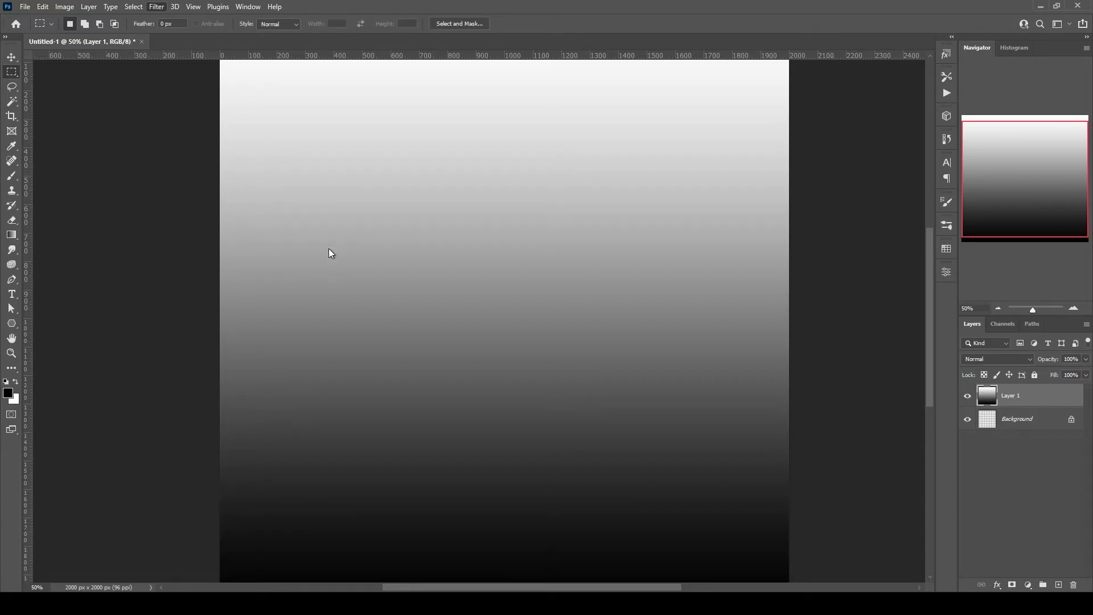
drag(735, 336, 714, 338)
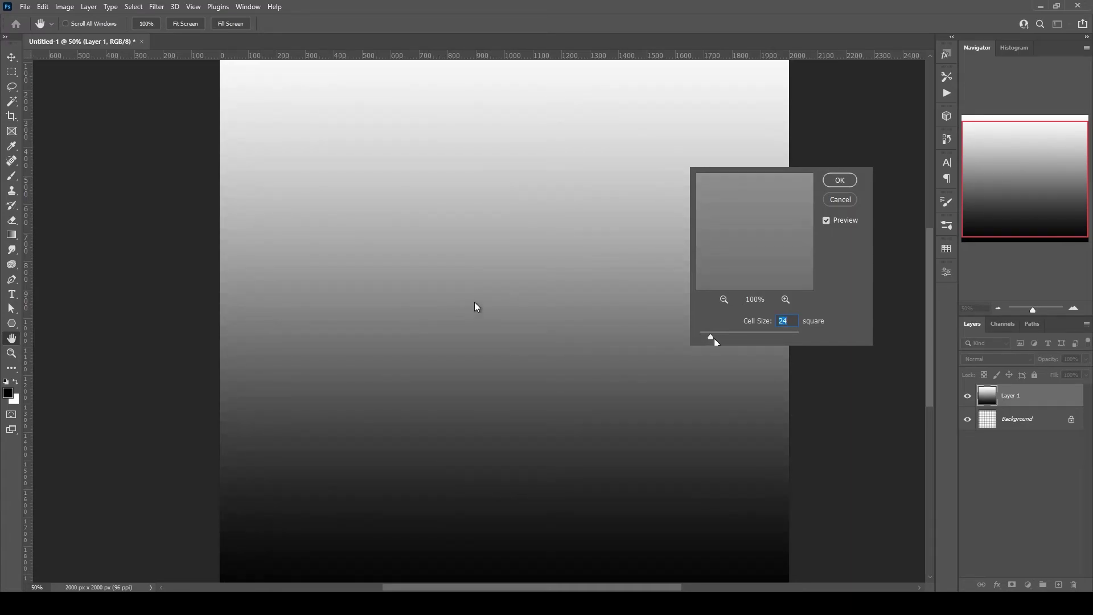
text(40)
click(841, 179)
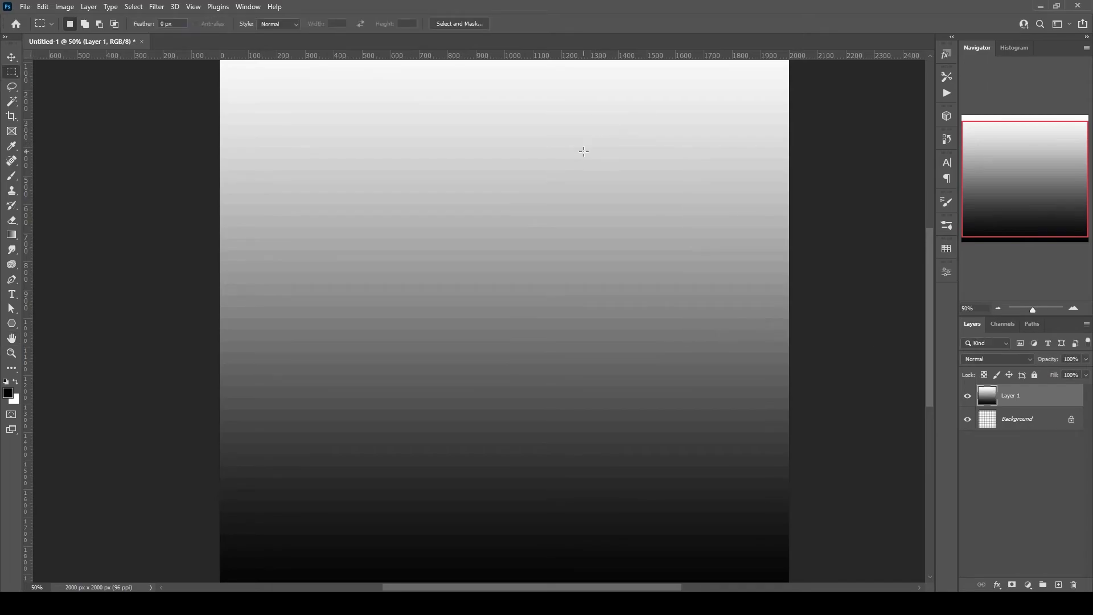
- Turn the mosaic bands into solid black lines using Find Edges and a Threshold adjustment at level 255 merged into the layer
click(1075, 308)
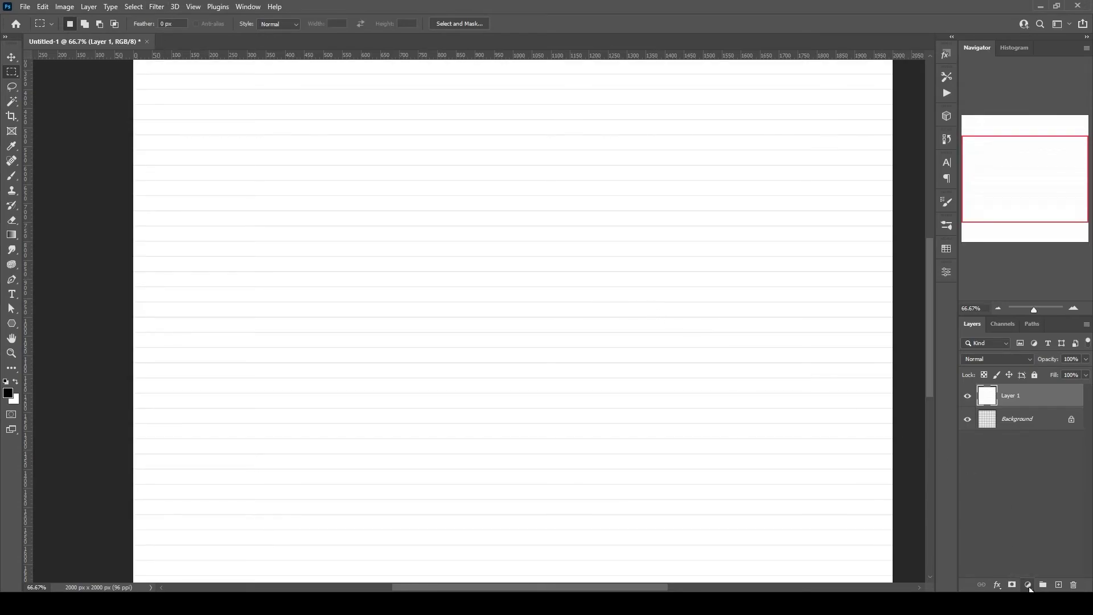
click(1028, 585)
click(862, 459)
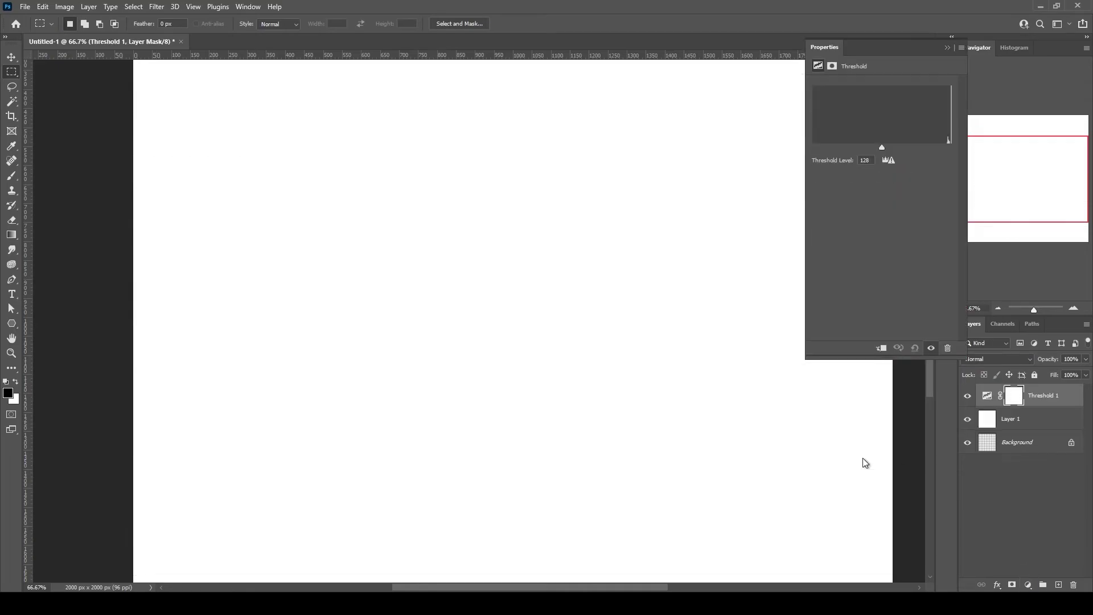
drag(883, 148, 951, 147)
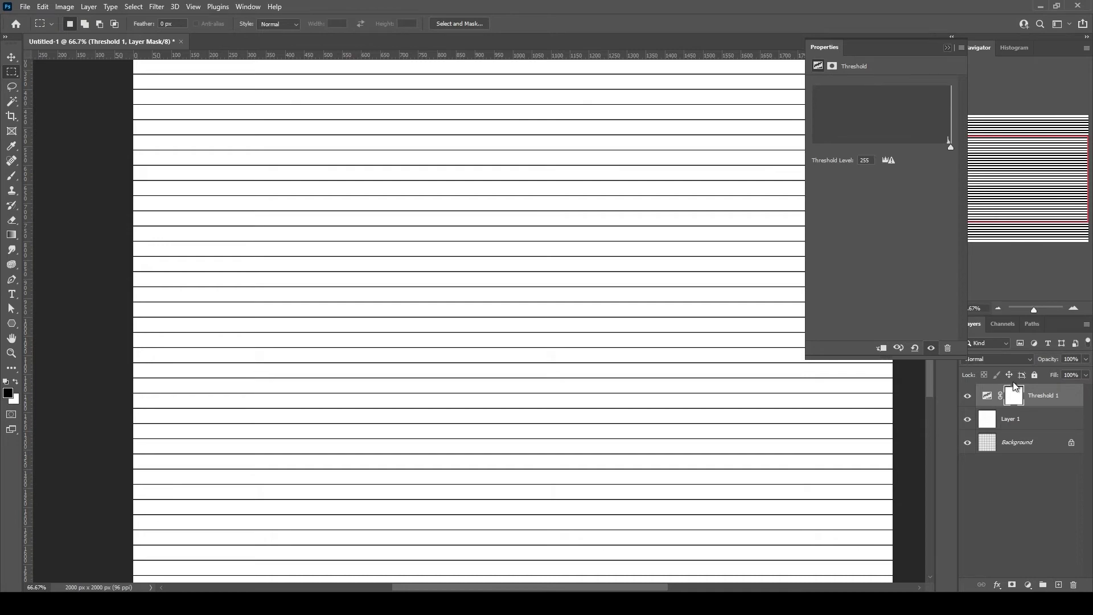
click(1044, 401)
key(Delete)
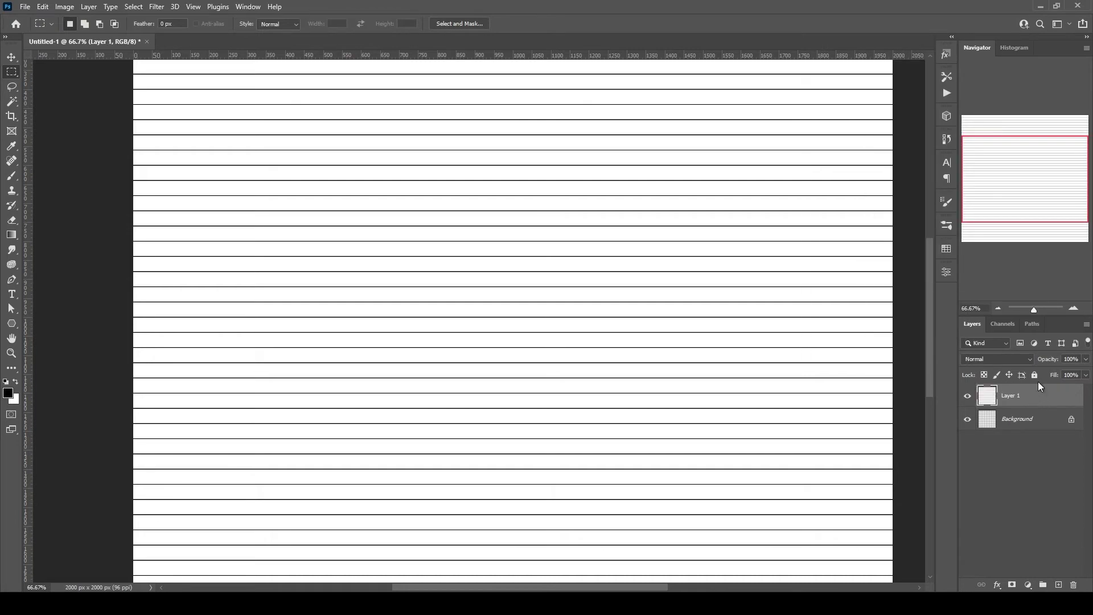
- Duplicate the horizontal-line layer and rotate the copy 90° so its lines run vertically
click(1072, 308)
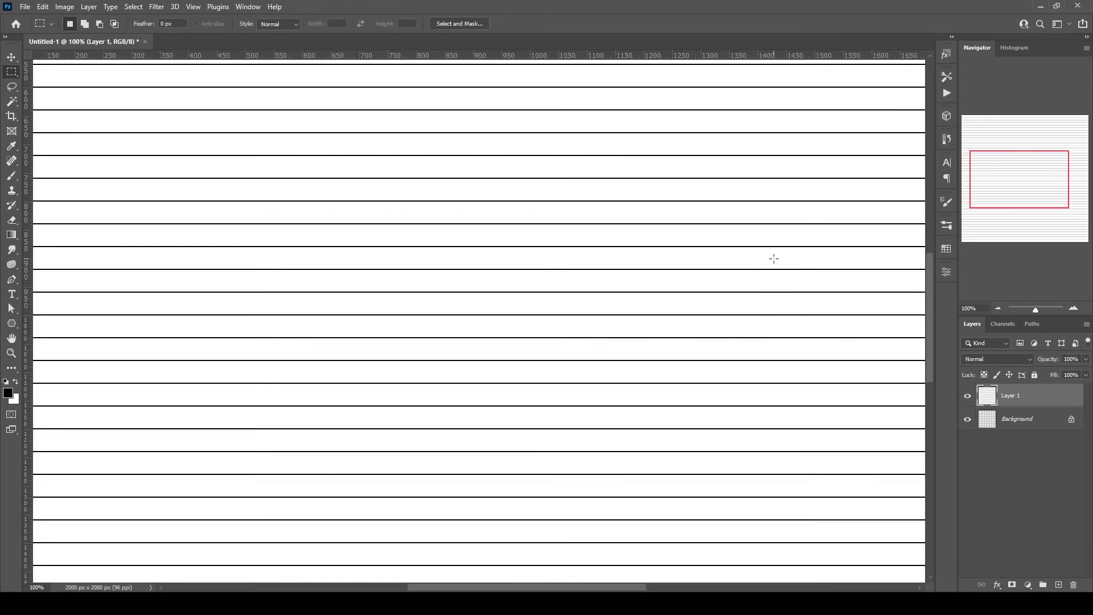
drag(1013, 181, 1006, 132)
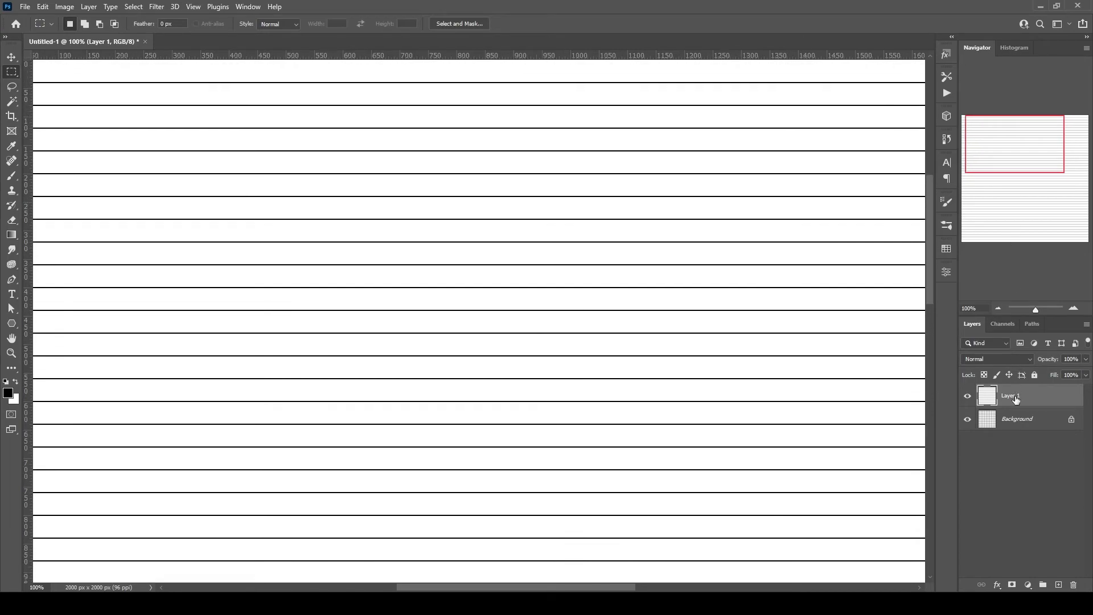
key(alt+l)
key(d)
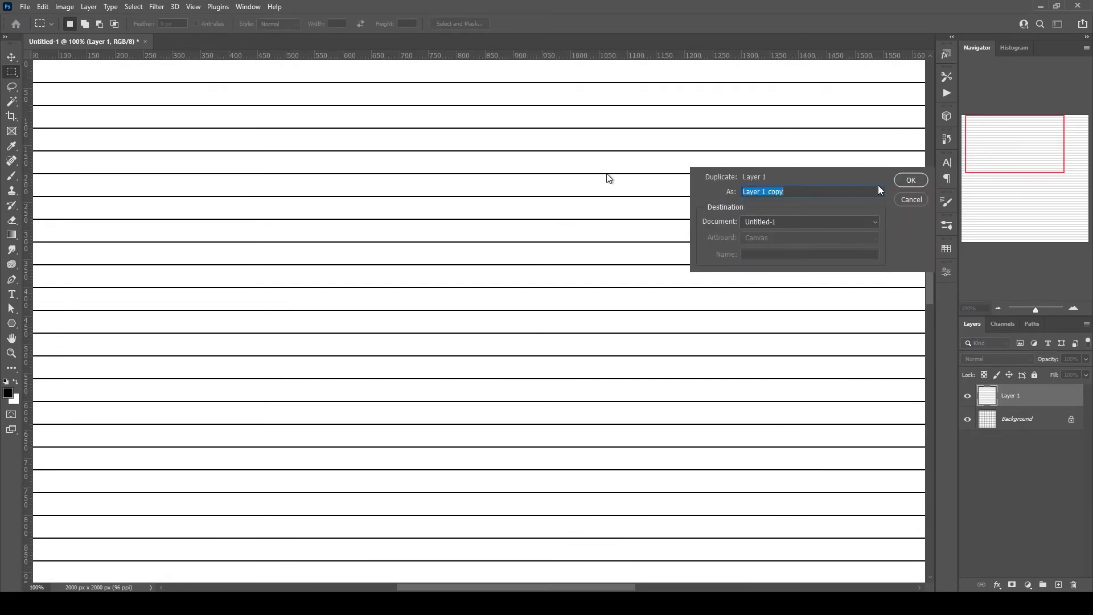
key(Return)
scroll(697, 360, down, 2)
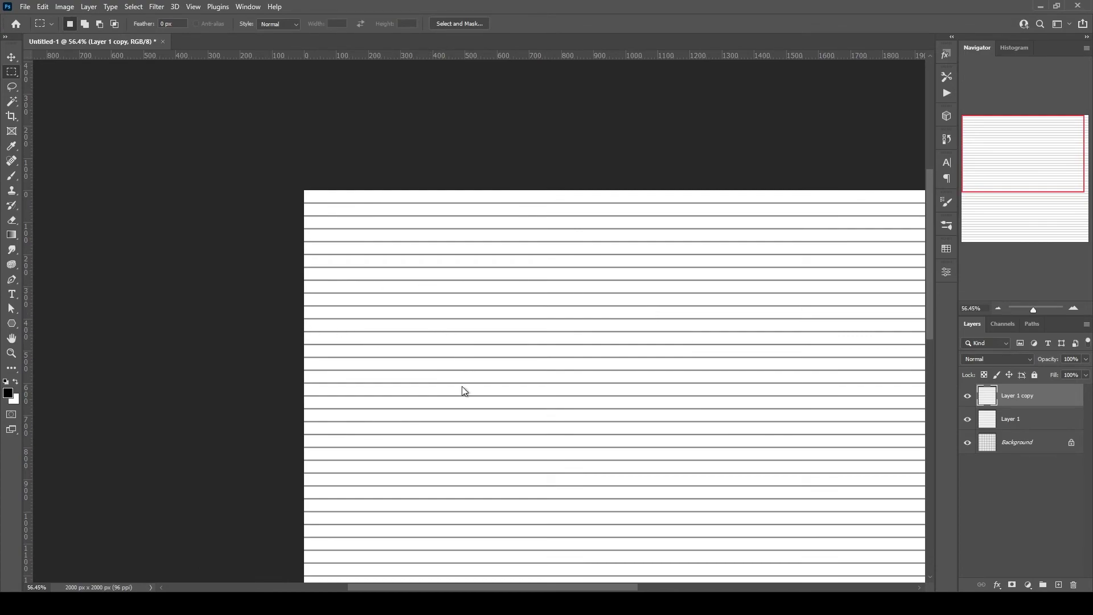
key(ctrl+t)
key(ctrl+0)
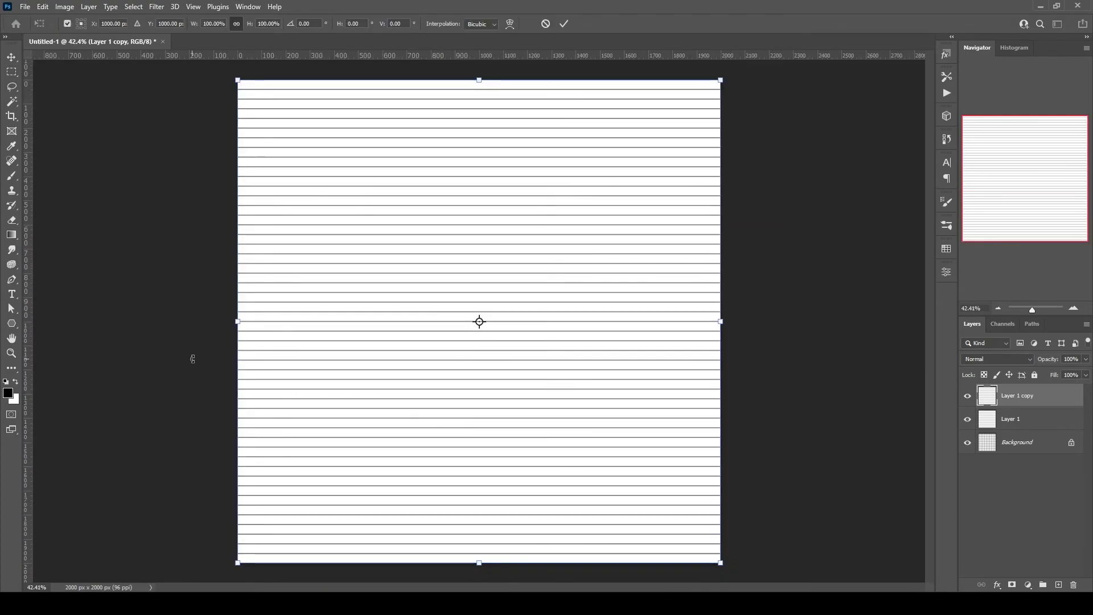
drag(196, 366, 463, 198)
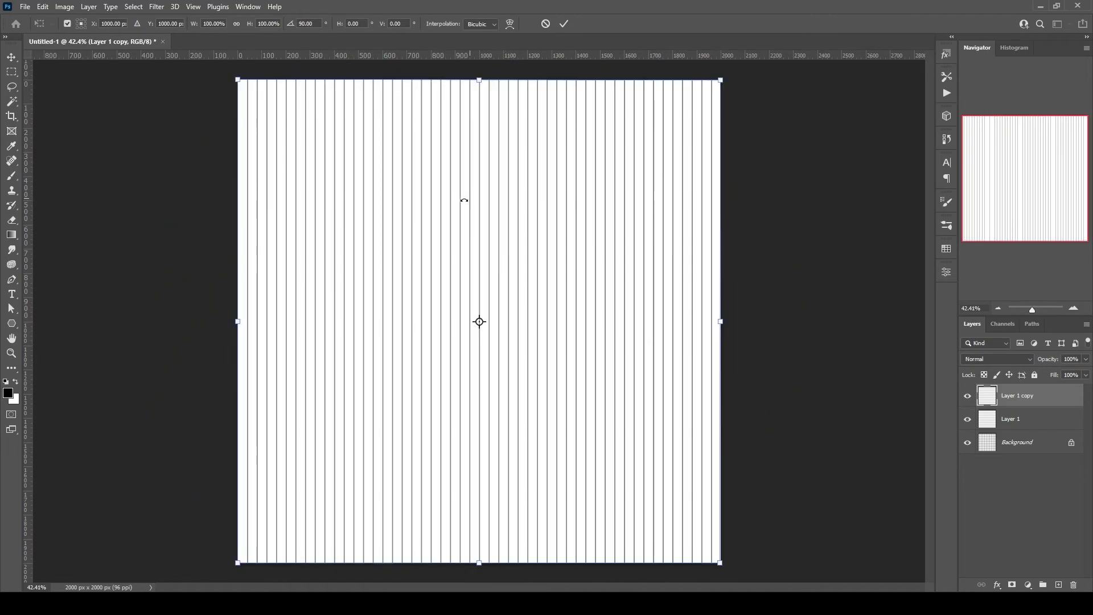
key(Return)
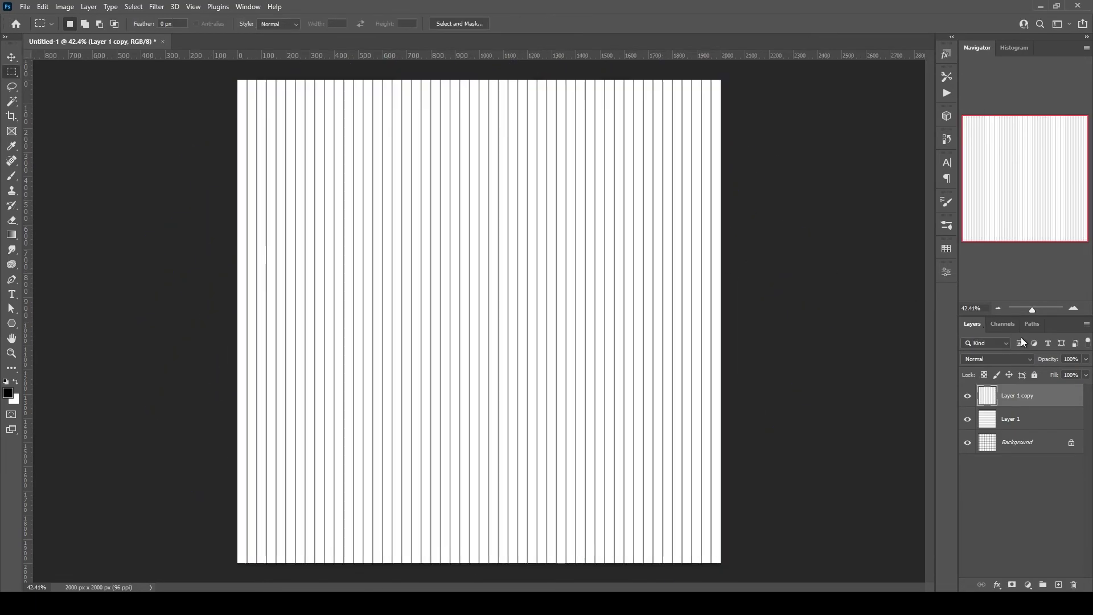
- Set the rotated line layer's blend mode to Darken and merge it into the horizontal-line layer below
scroll(1013, 363, down, 2)
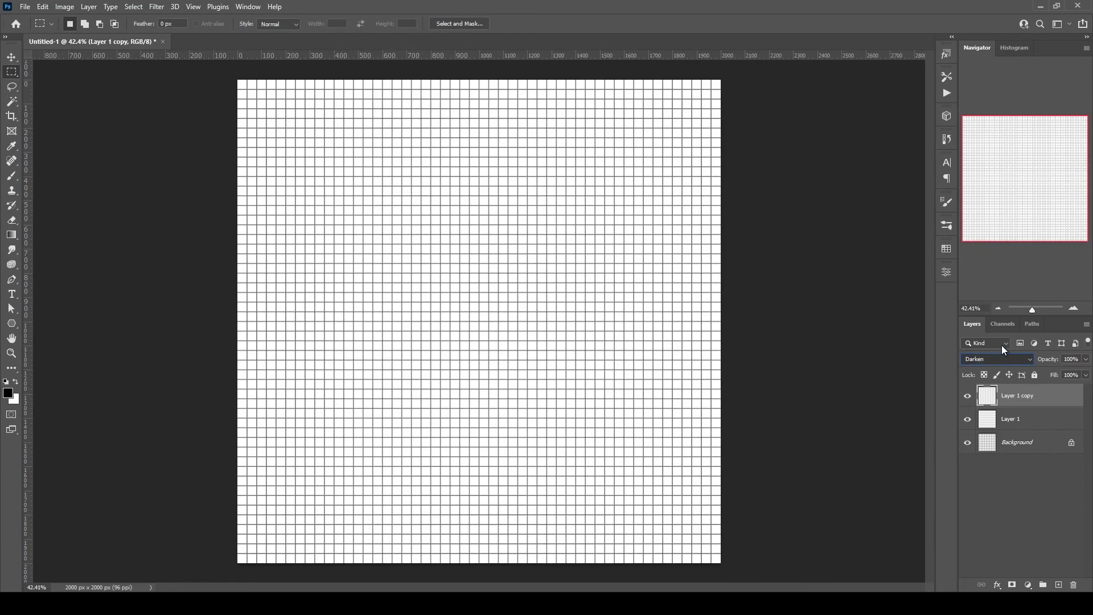
click(1075, 309)
click(1075, 308)
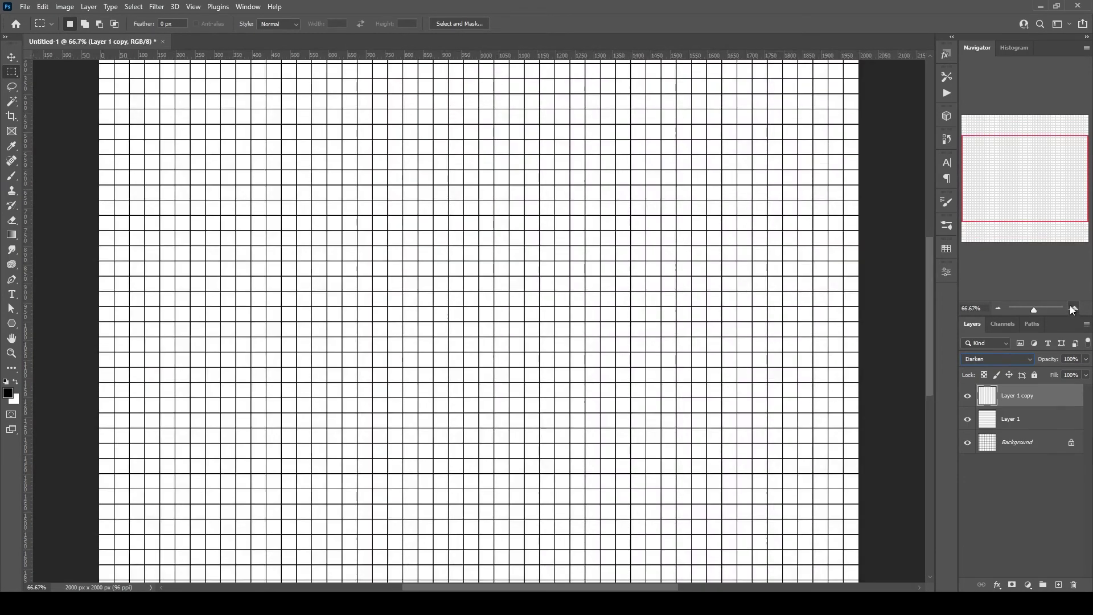
click(1074, 309)
drag(991, 180, 966, 170)
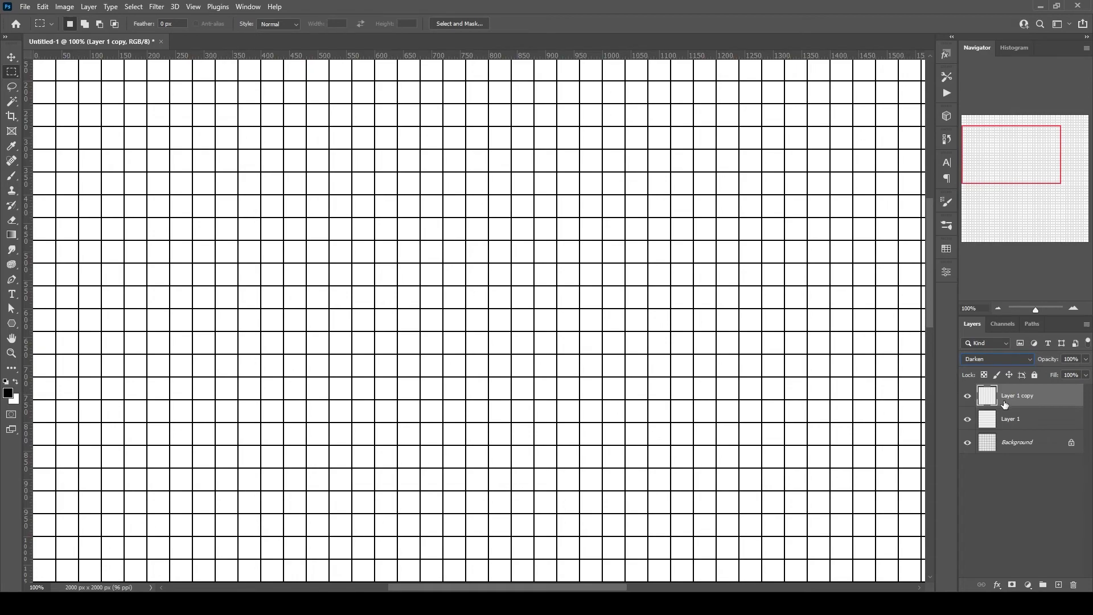
key(Delete)
click(969, 399)
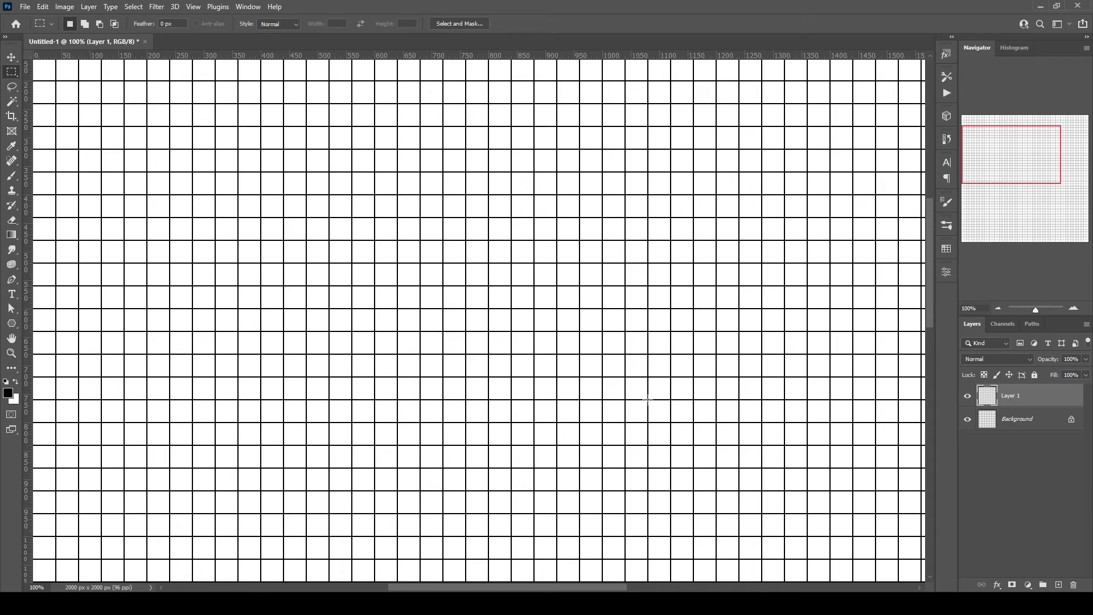
scroll(648, 399, down, 3)
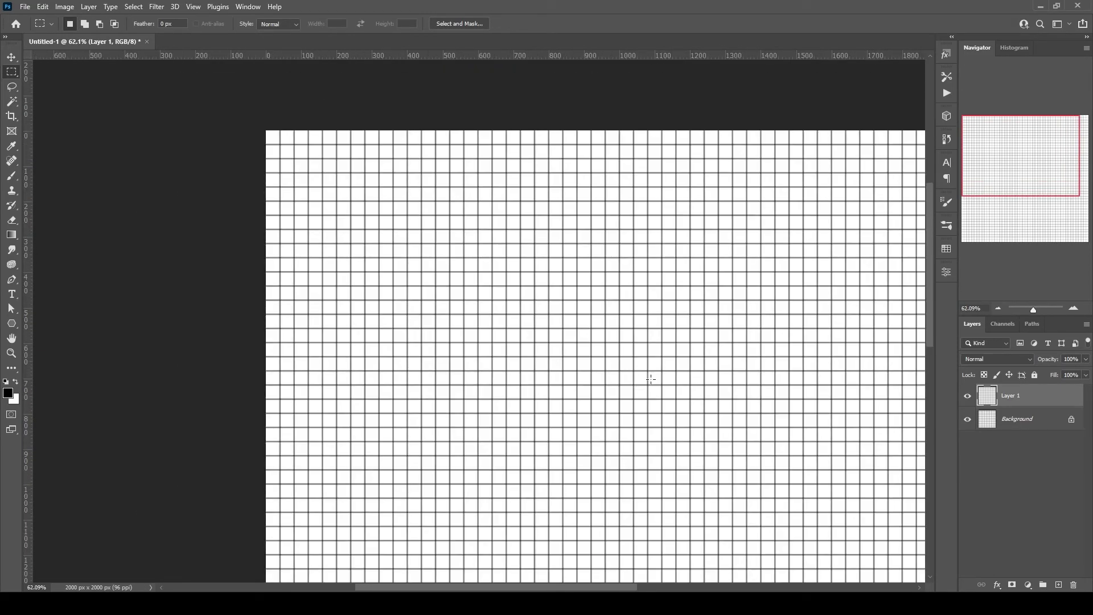
click(999, 308)
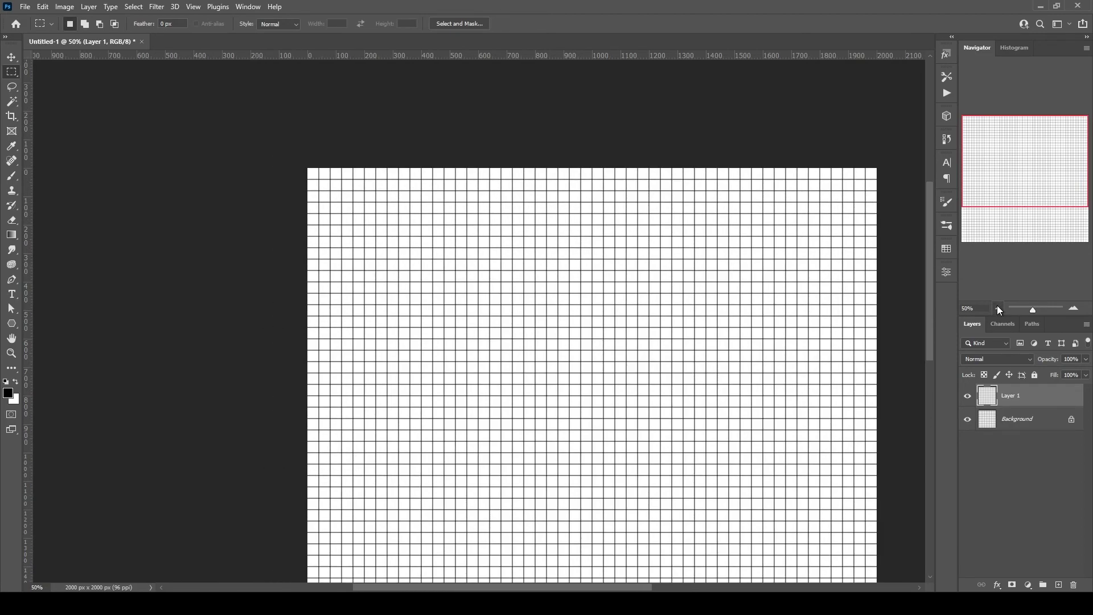
click(999, 308)
drag(713, 114, 226, 517)
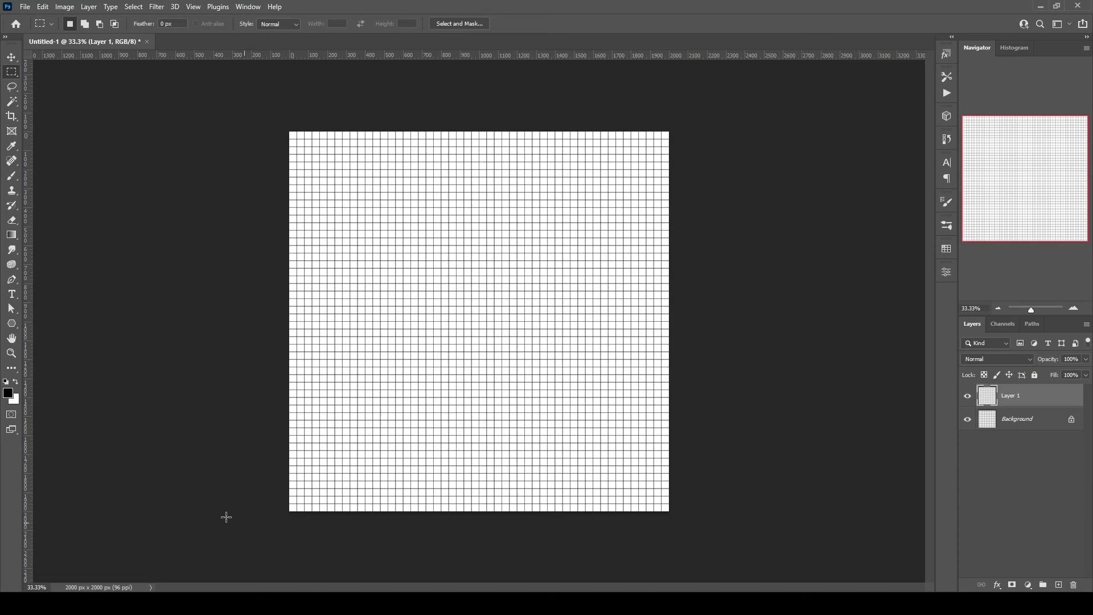